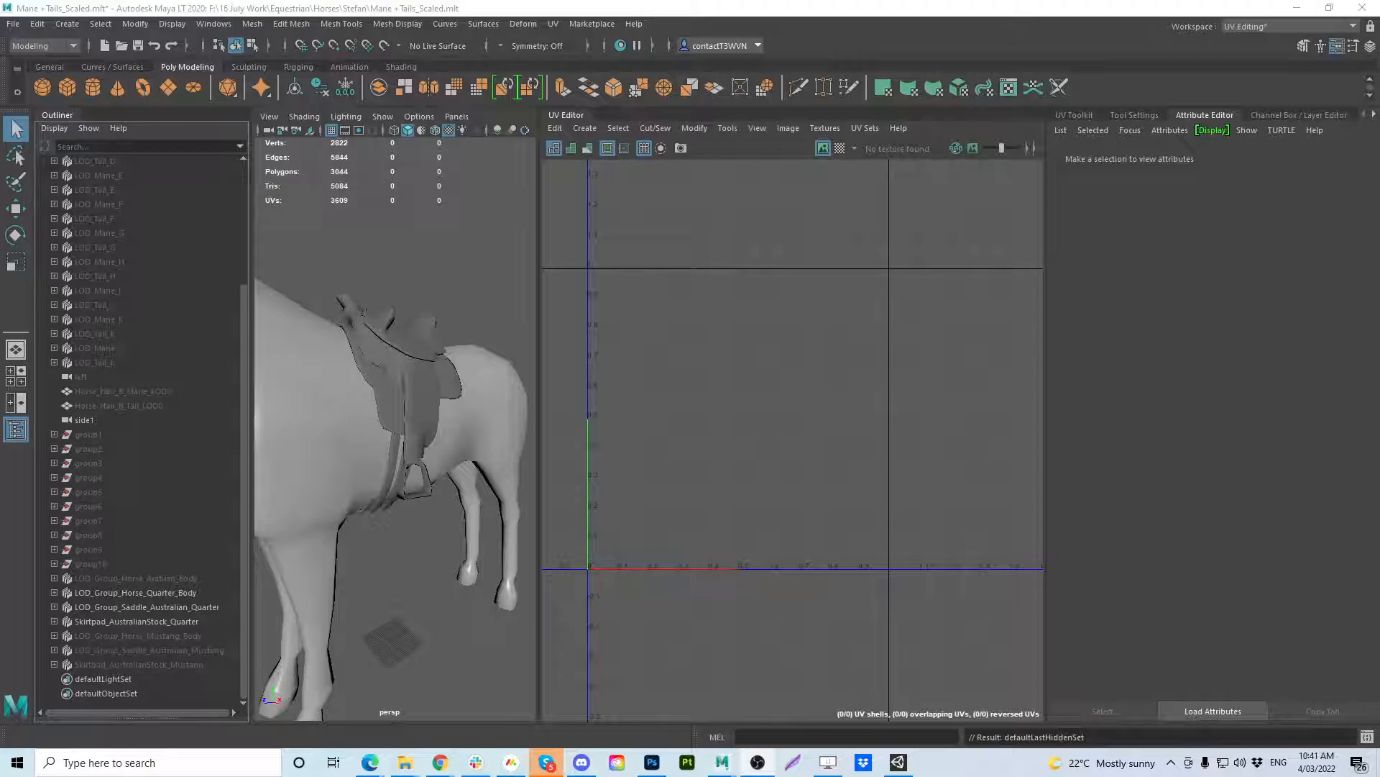
Check the Quarter horse body, saddle and skirt pad groups, and hide Skirtpad_AustralianStock_Quarter.
left_click(187, 594)
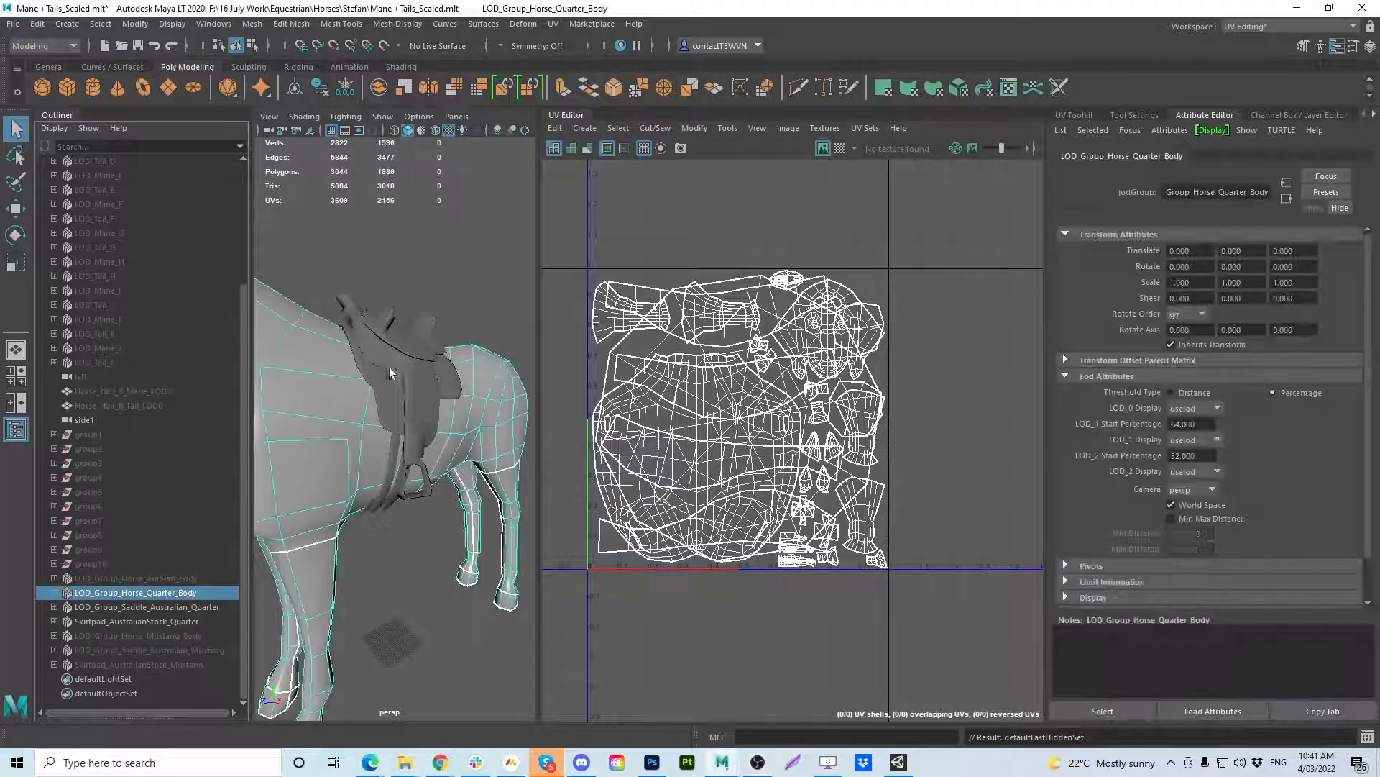
left_click(176, 608)
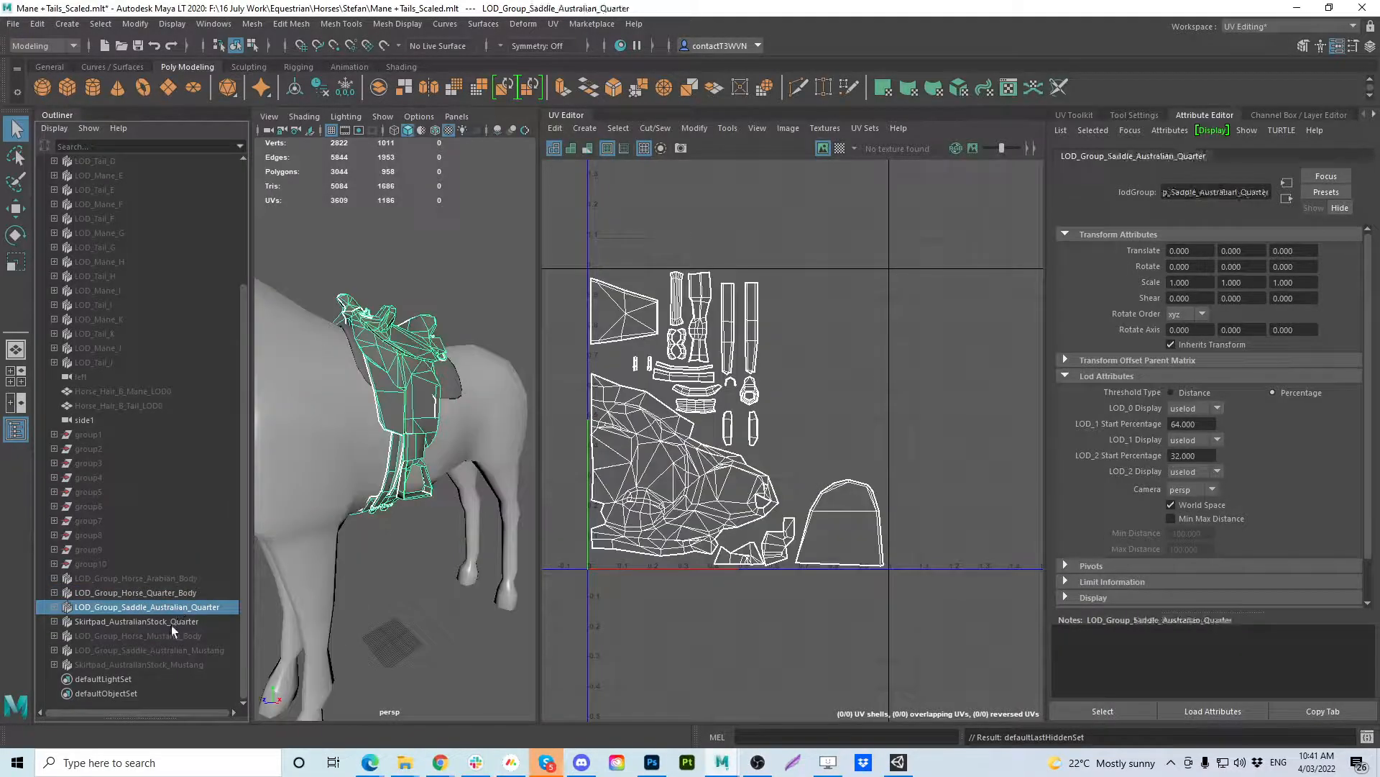
left_click(172, 623)
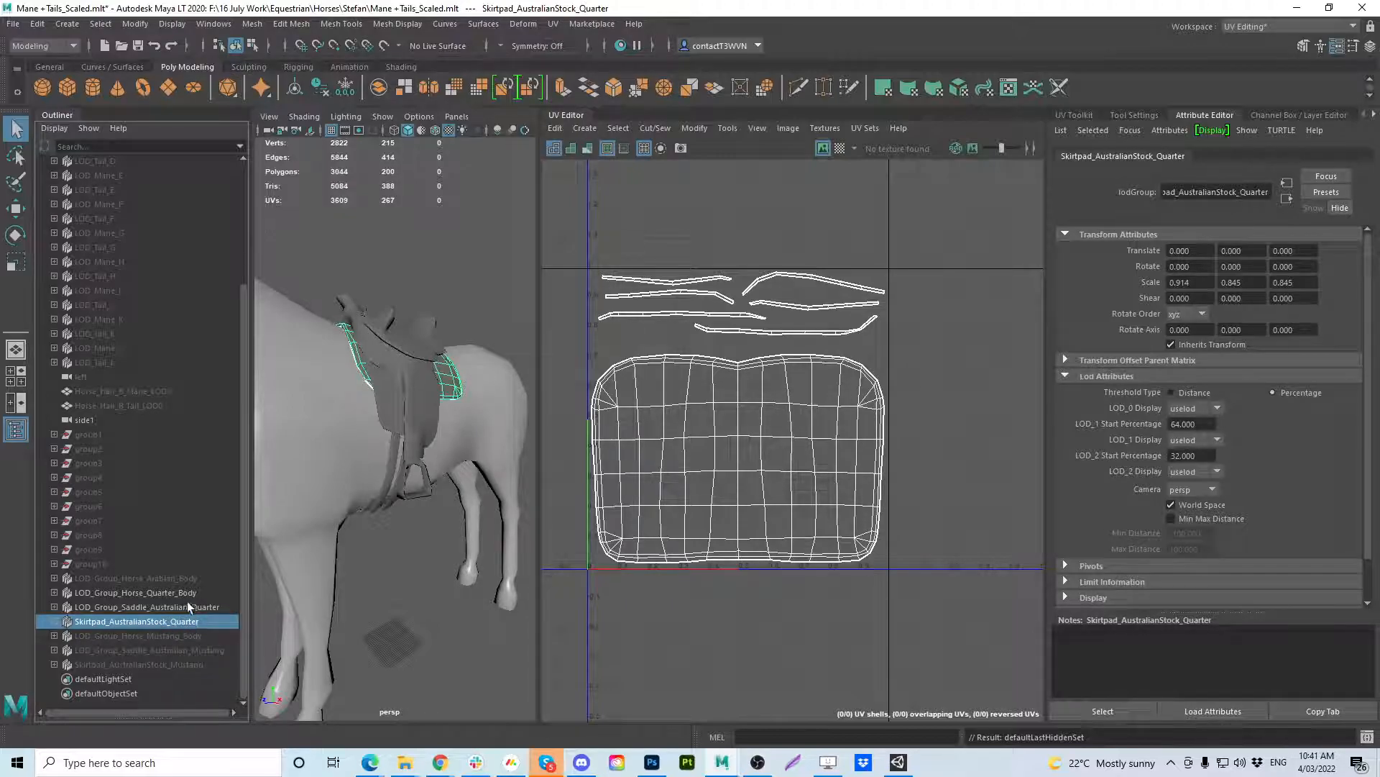
key("ctrl+h")
Expand LOD_Group_Saddle_Australian_Quarter to its LOD levels and hide LOD_Group_Horse_Quarter_Body.
left_click(163, 608)
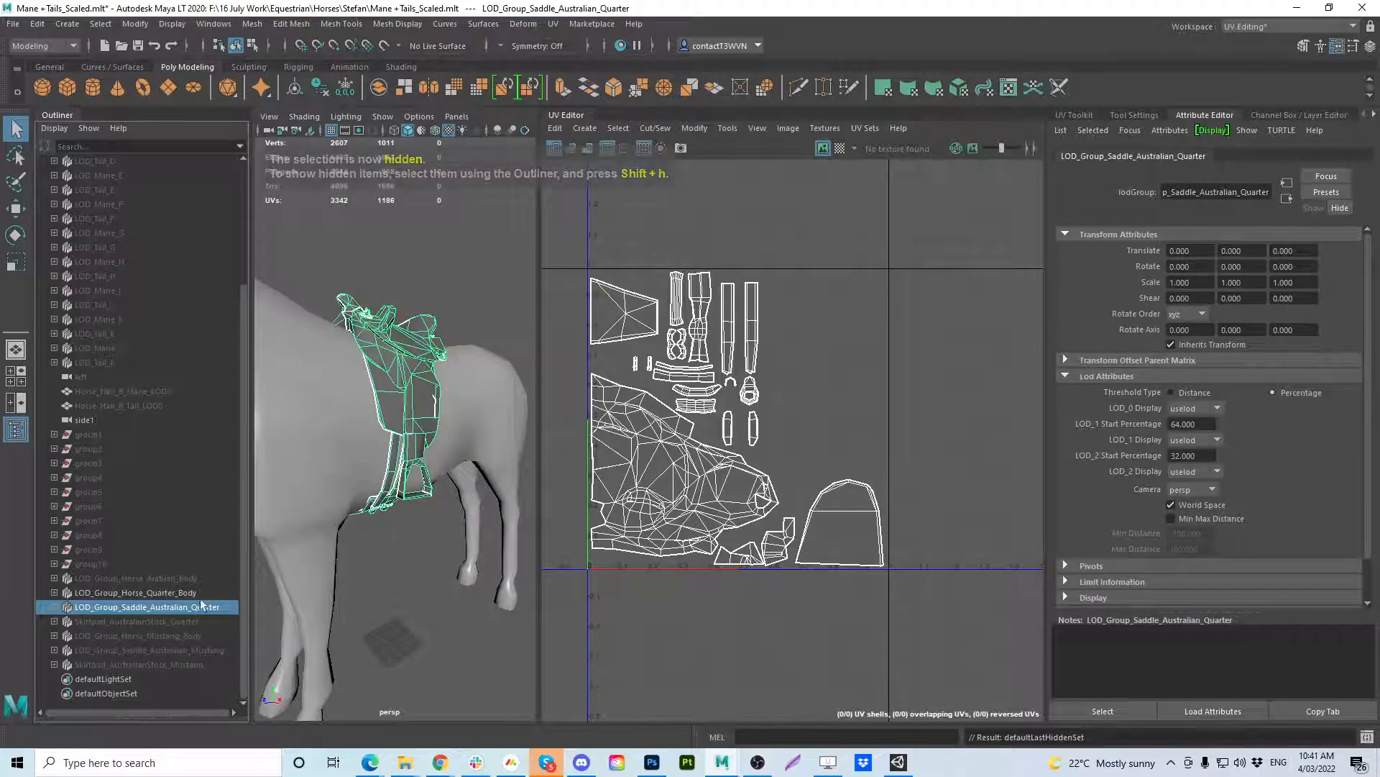
left_click(54, 607, "shift")
left_click(63, 621)
left_click(62, 636)
left_click(62, 650)
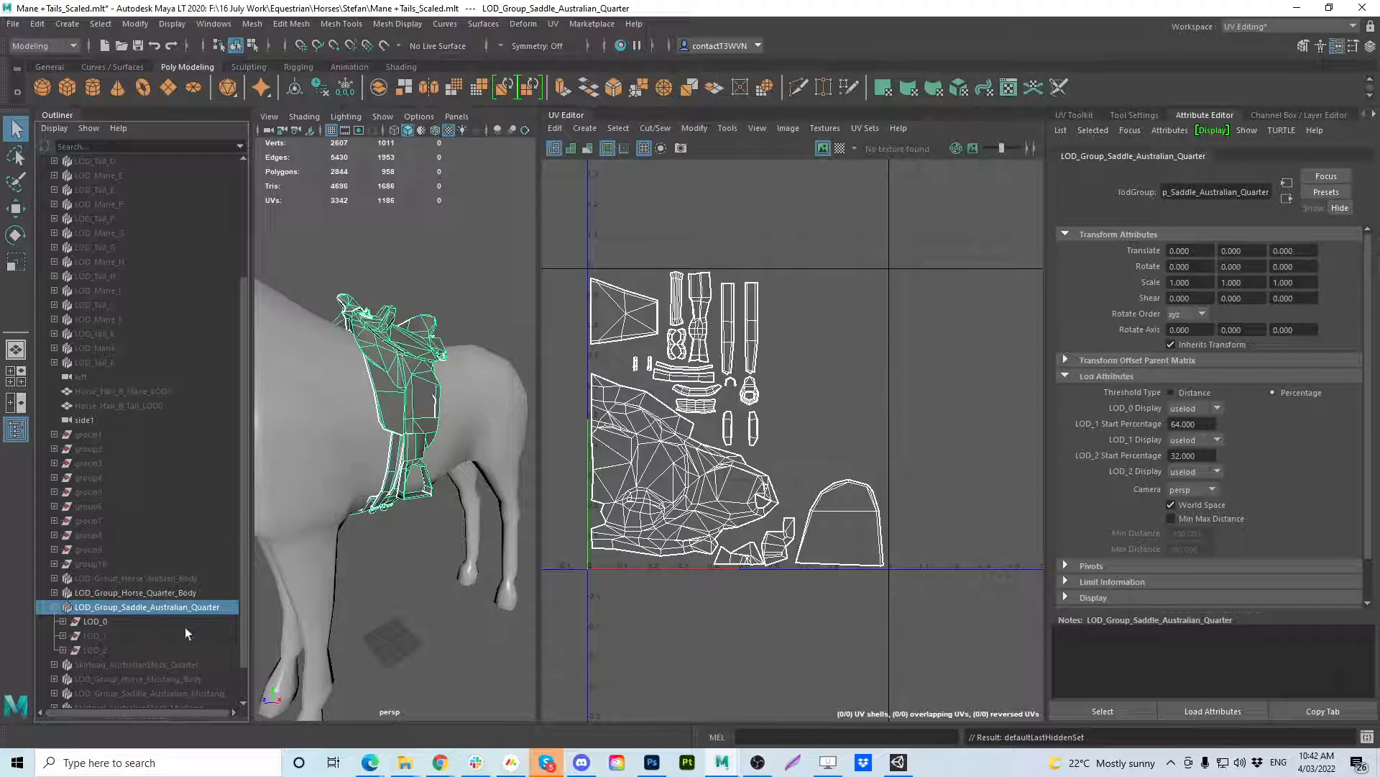
left_click(156, 591)
key("ctrl+h")
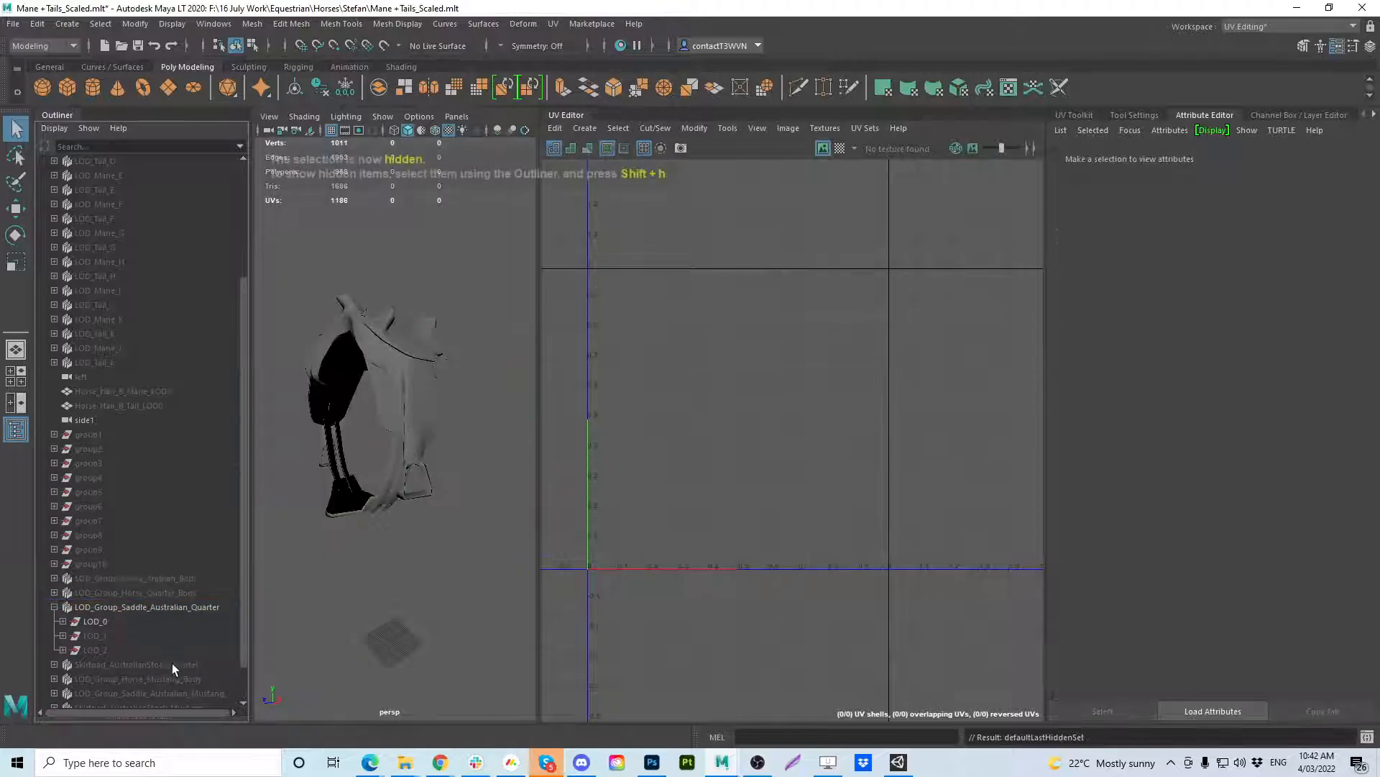
left_click(134, 664)
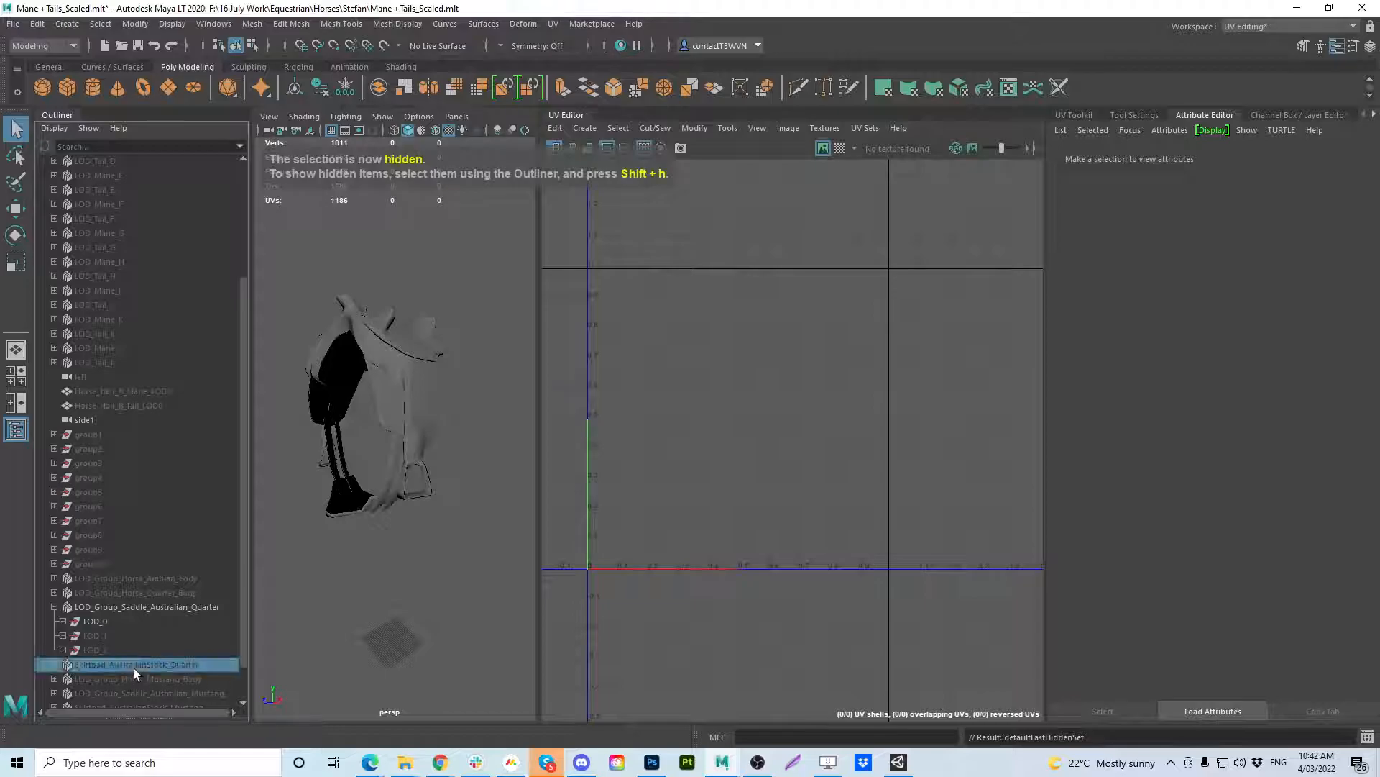
key("shift+h")
key("ctrl+h")
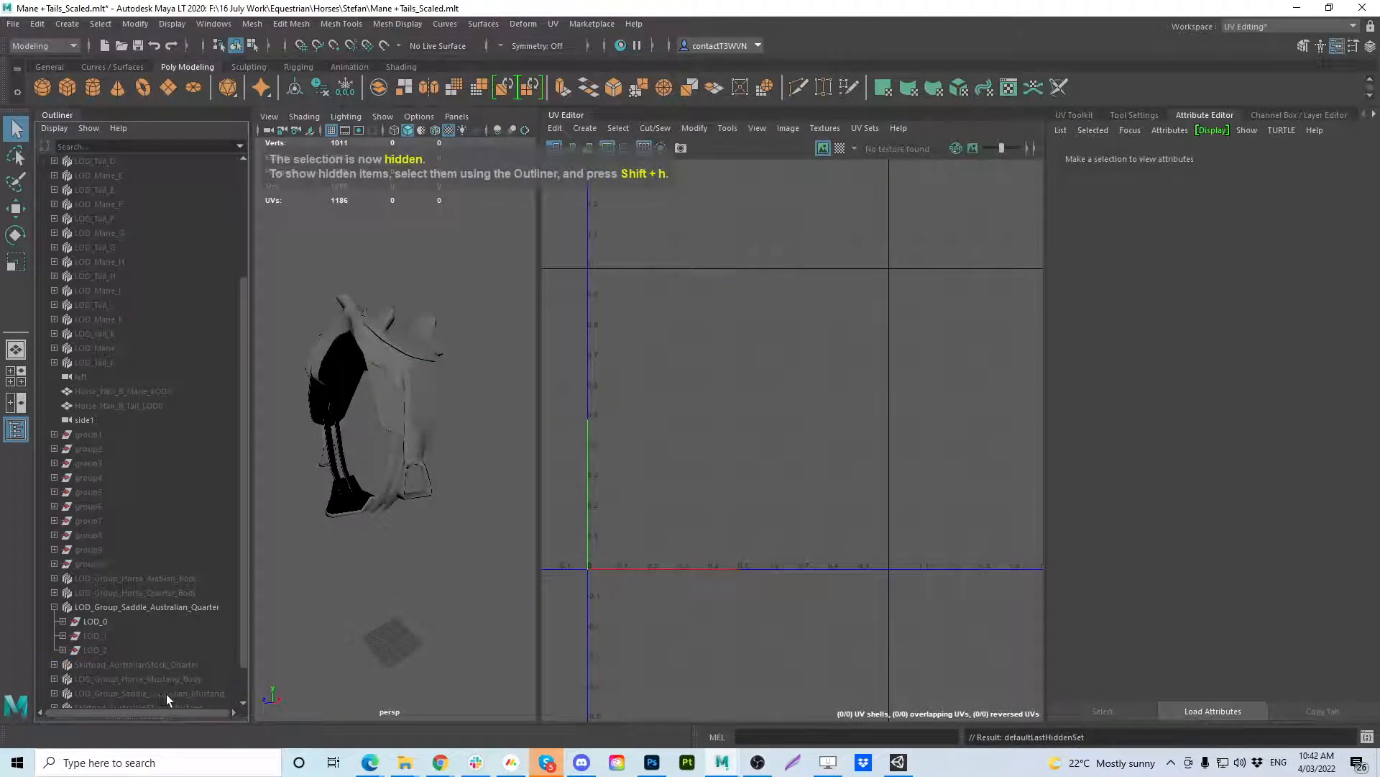
Show LOD_Group_Horse_Mustang_Body, check the Quarter saddle's fit on it, and hide LOD_Group_Saddle_Australian_Quarter.
left_click(170, 680)
key("shift+h")
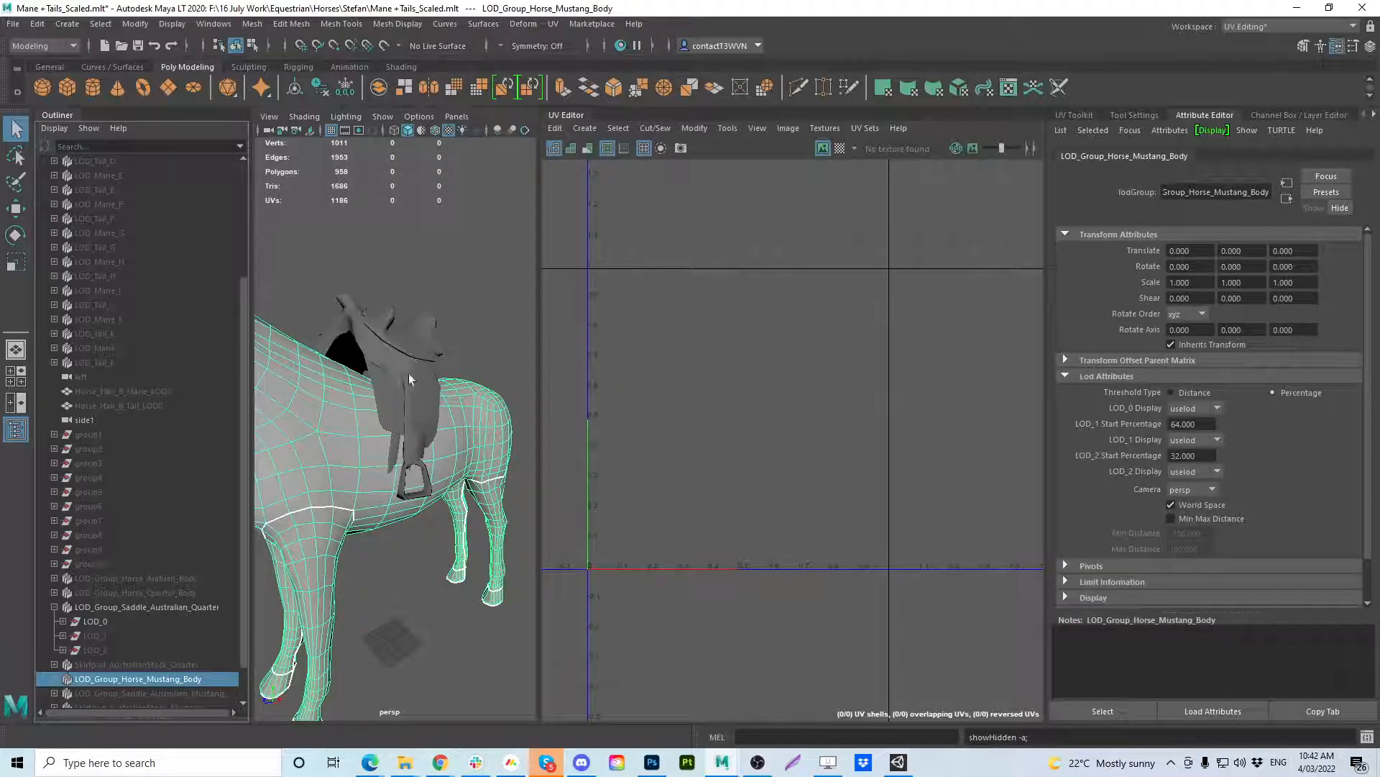
left_click_drag(419, 475, 326, 462, "alt")
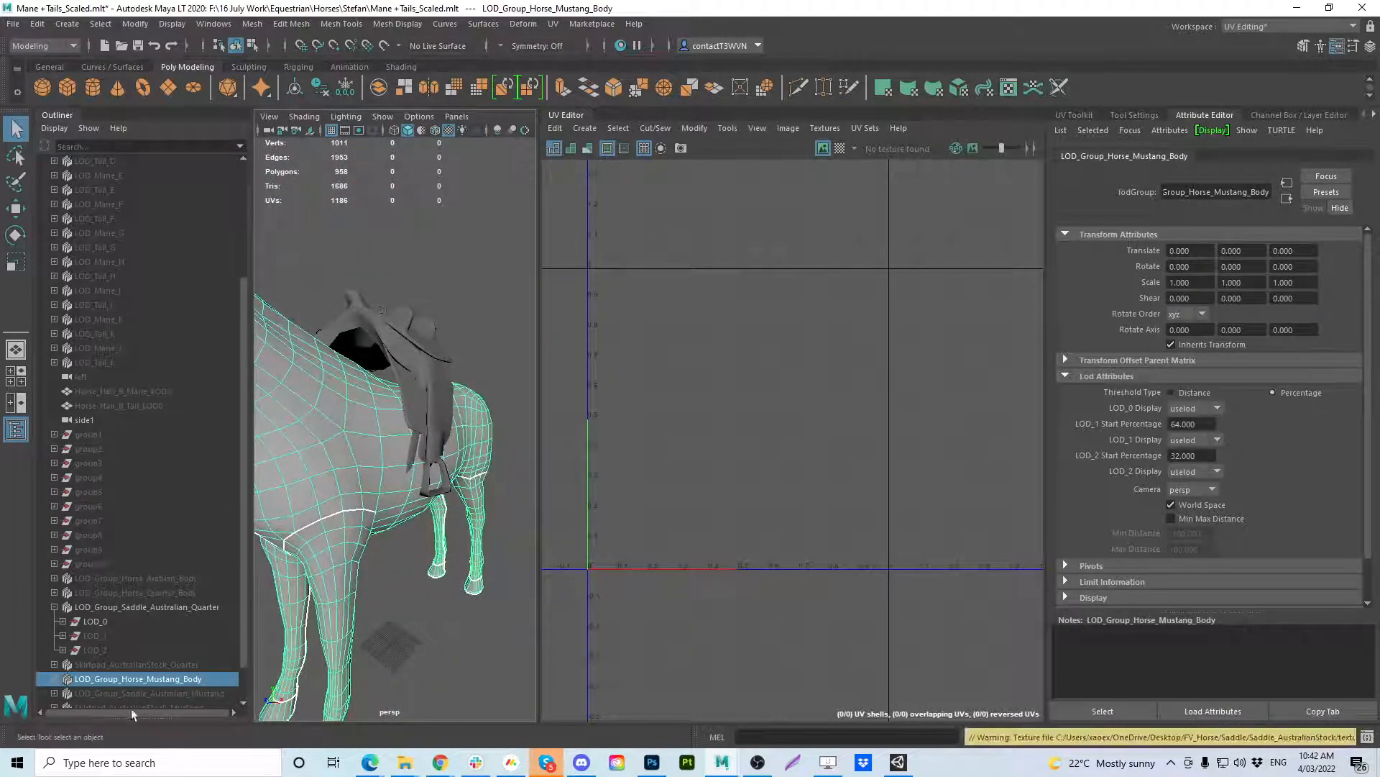
left_click(143, 608)
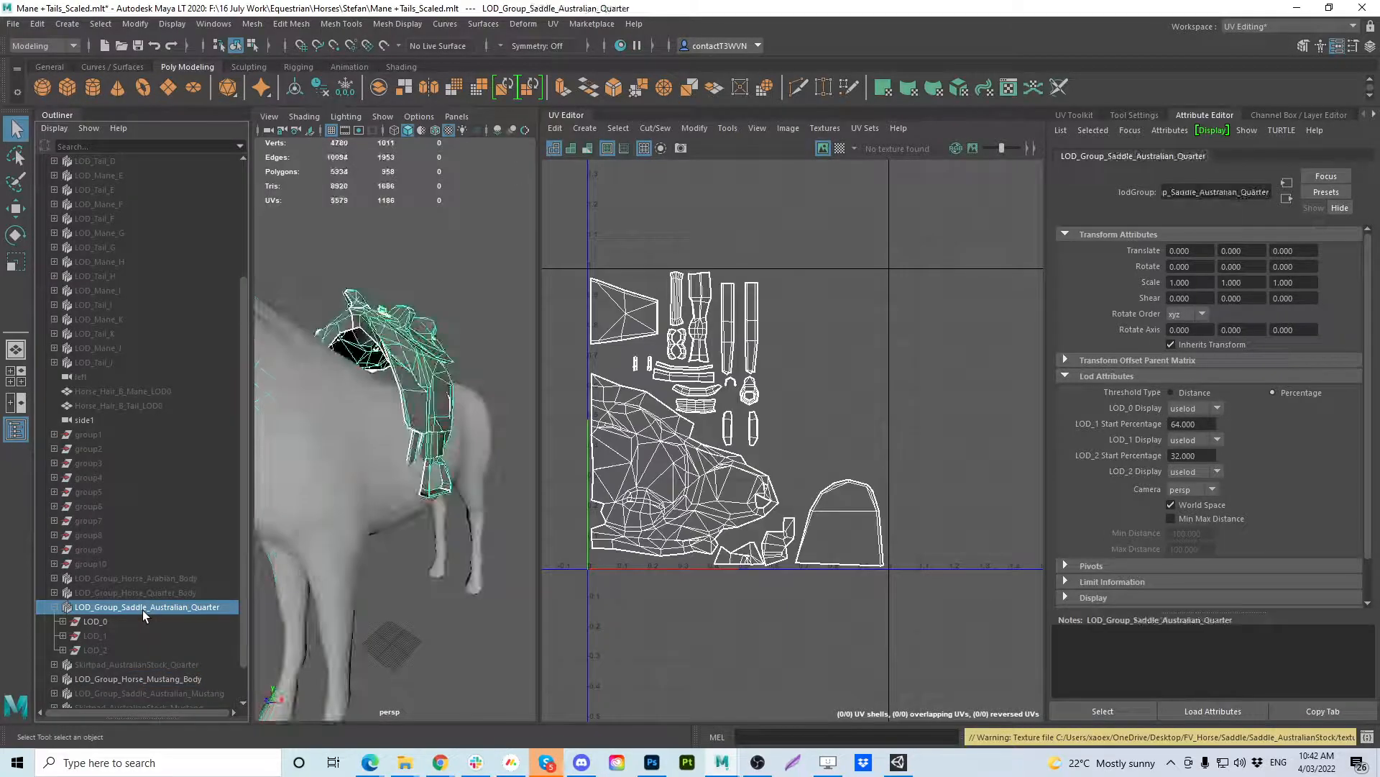
key("ctrl+h")
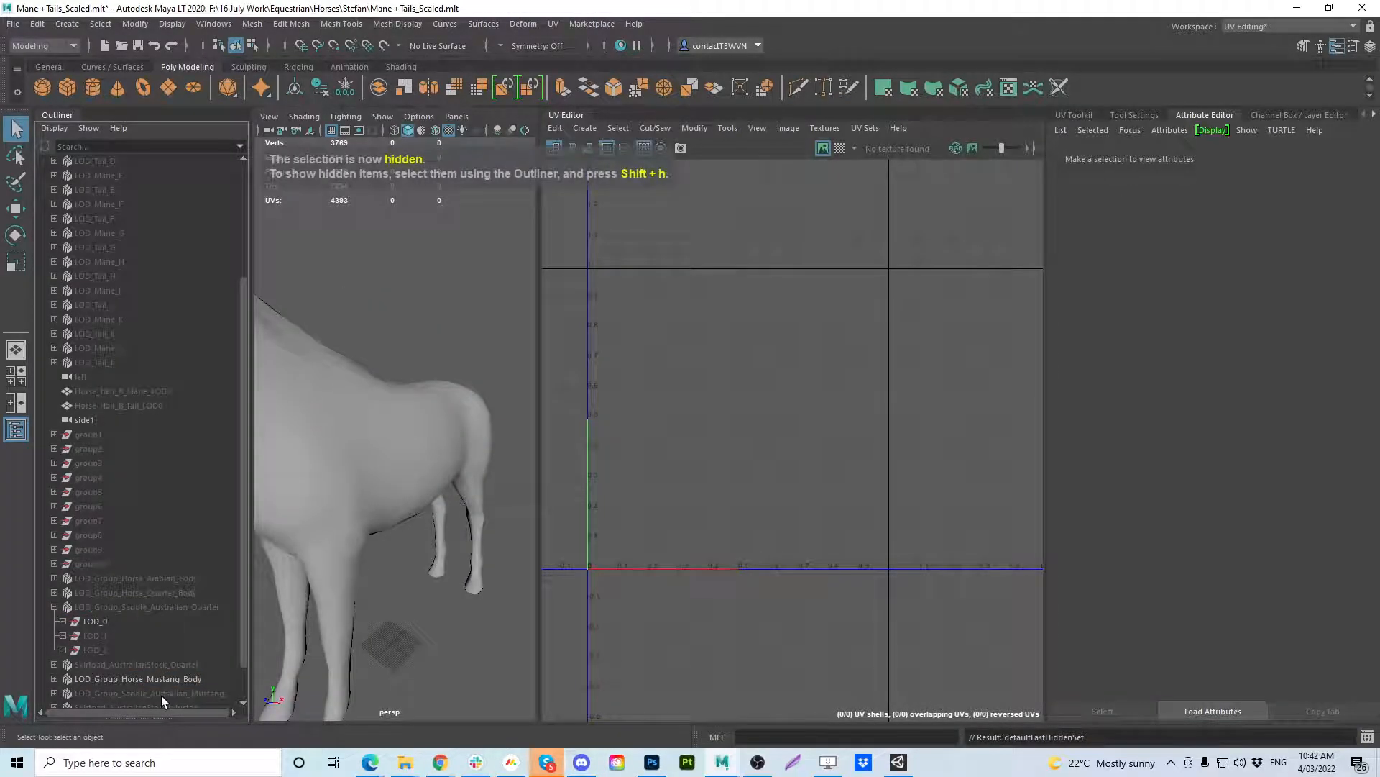
Show LOD_Group_Saddle_Australian_Mustang on the Mustang horse and switch the workspace to Modeling - Standard.
left_click(161, 694)
left_click_drag(250, 442, 834, 395)
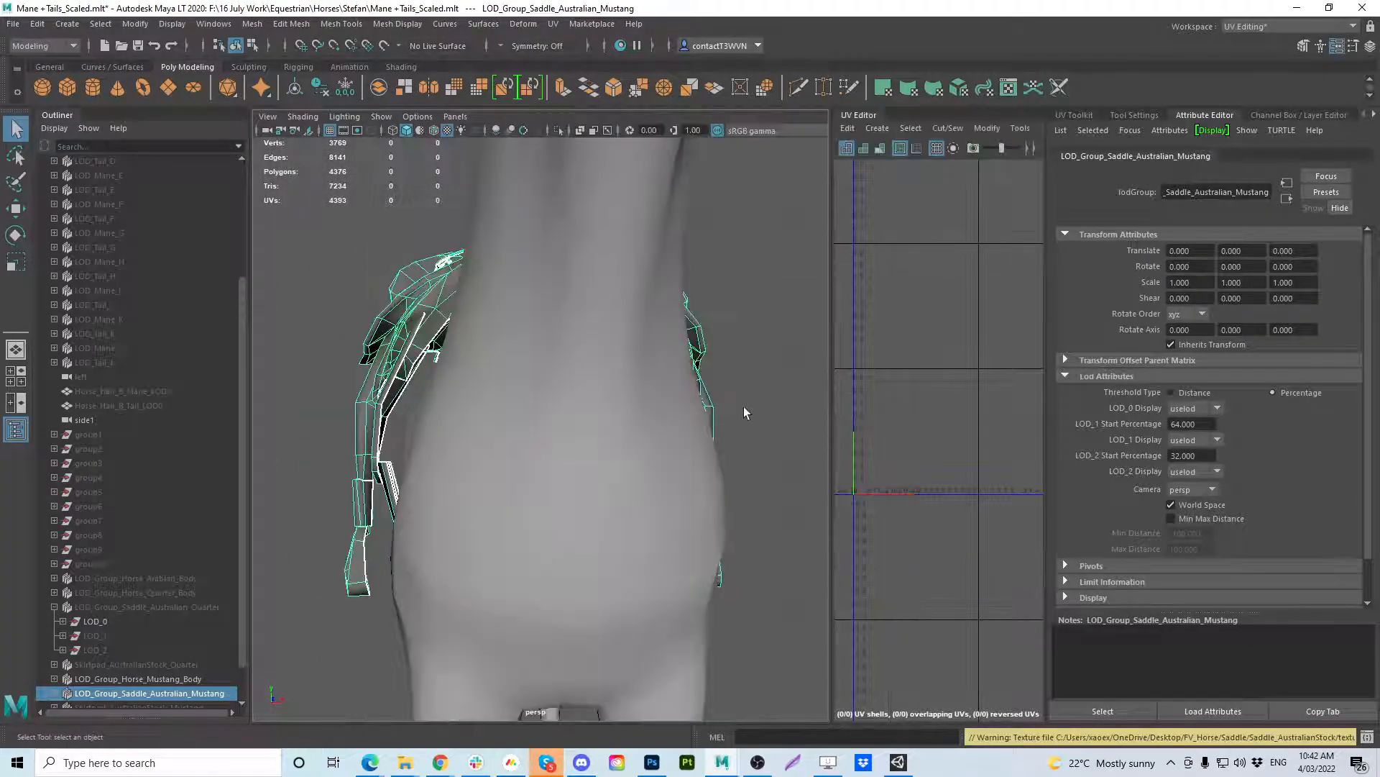
left_click(1287, 26)
left_click(1299, 58)
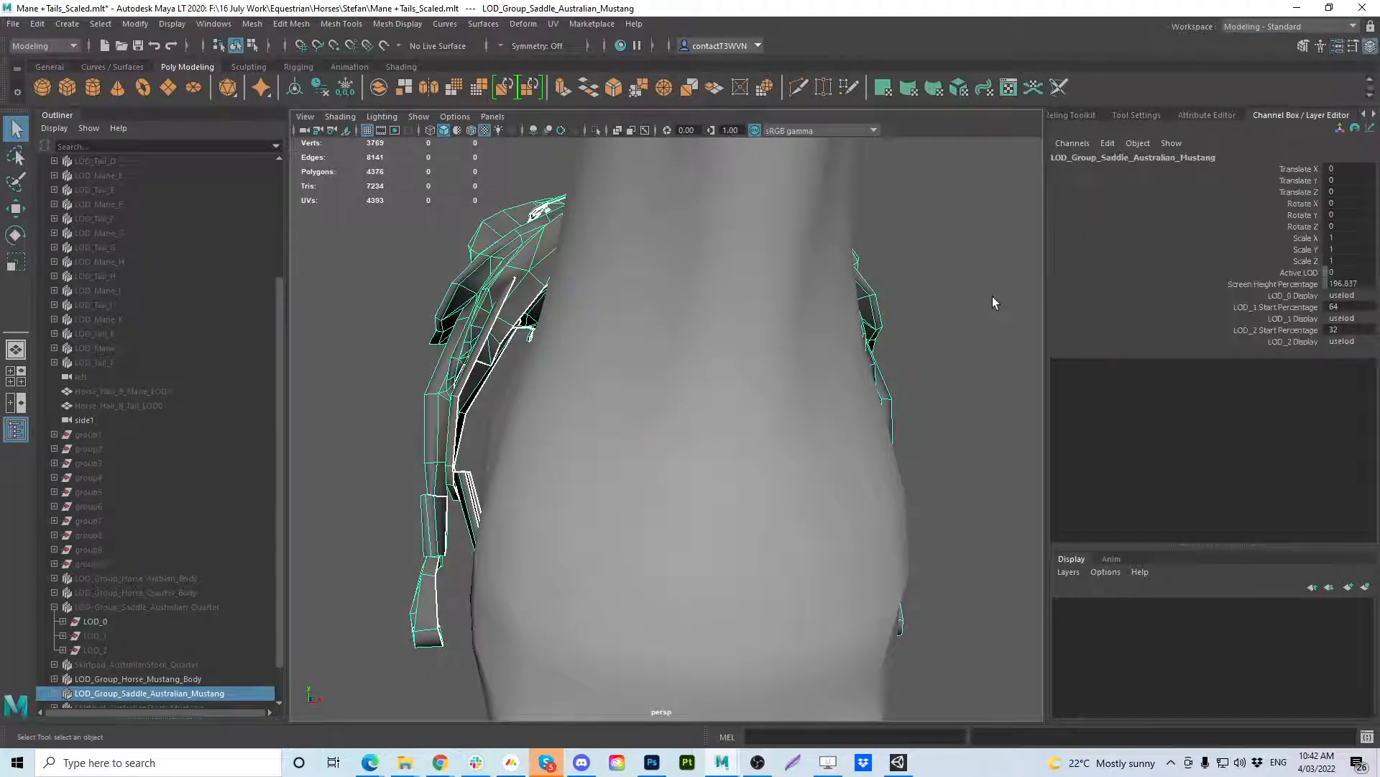
left_click_drag(992, 296, 739, 309, "alt")
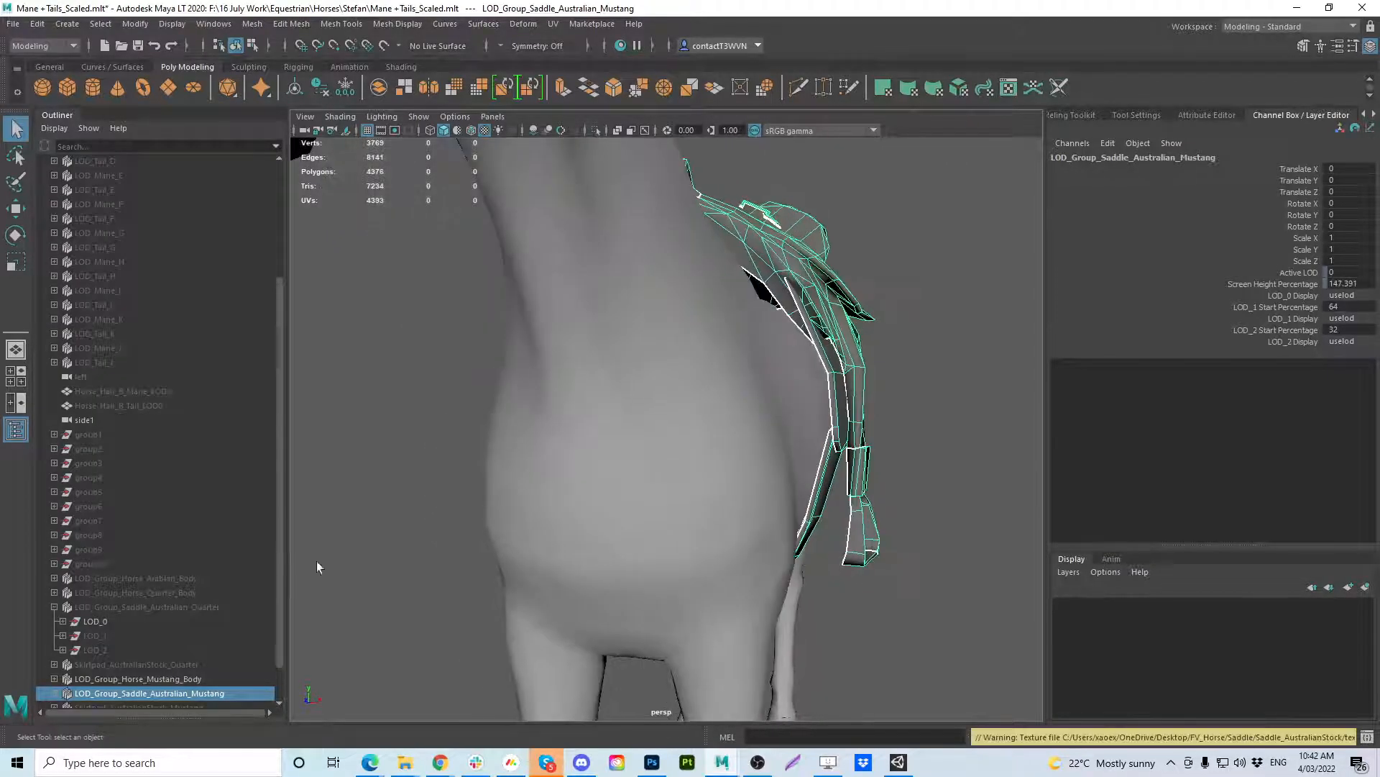
Show Skirtpad_AustralianStock_Mustang under the saddle, clear the selection and inspect the fit on the Mustang horse.
scroll(281, 633, "down", 1)
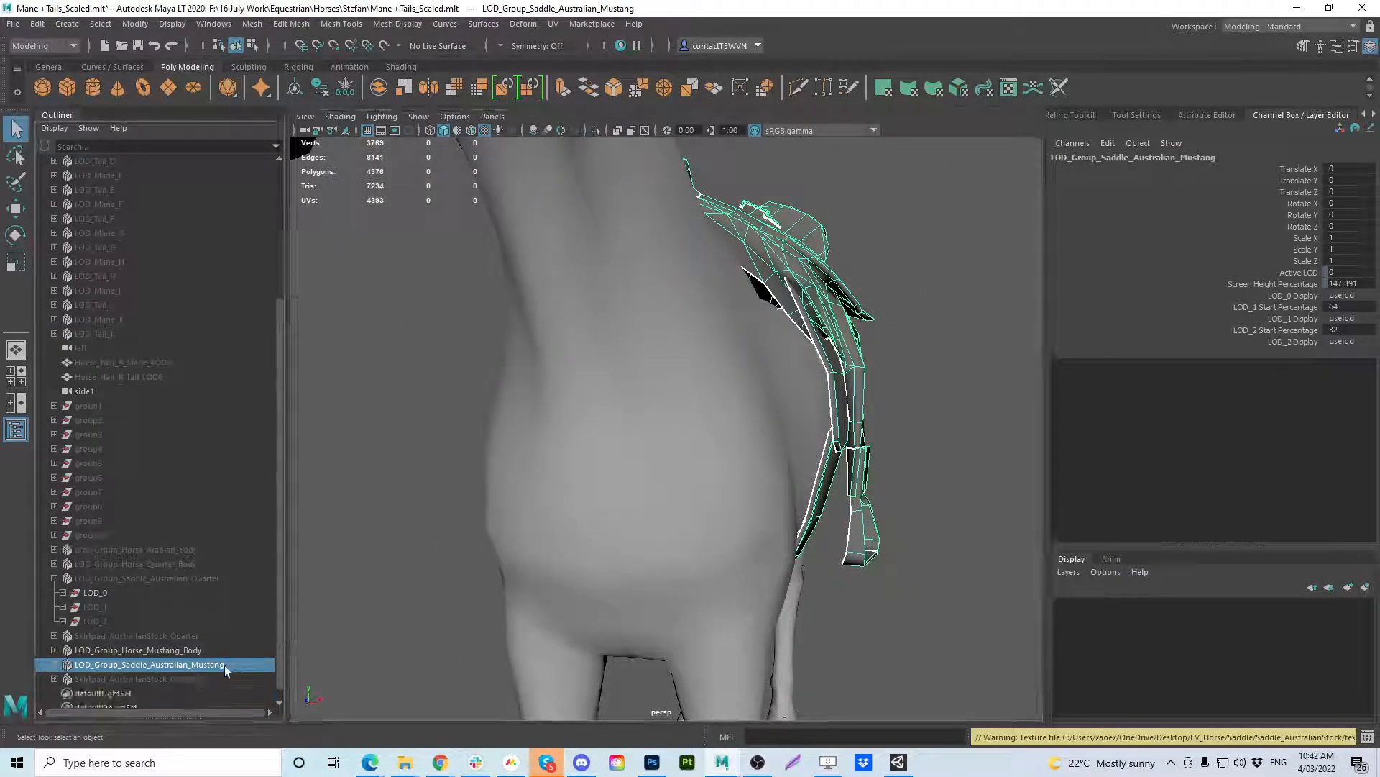
left_click(196, 681)
key("h")
left_click_drag(740, 456, 842, 373, "alt")
left_click(885, 241)
left_click_drag(496, 373, 564, 357, "alt")
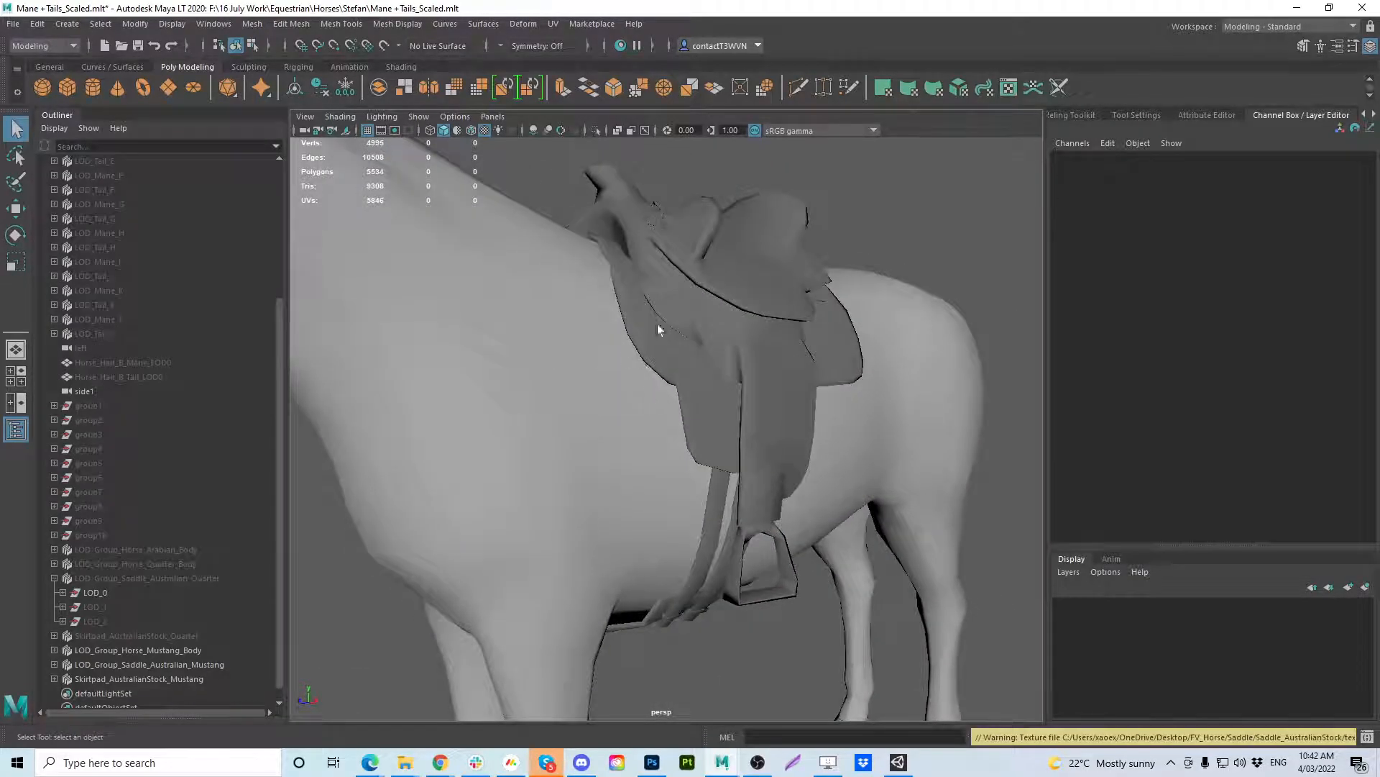
Swap the Mustang horse body for LOD_Group_Horse_Quarter_Body and select the Mustang saddle and skirt pad to check their fit on it.
left_click(181, 653)
key("ctrl+h")
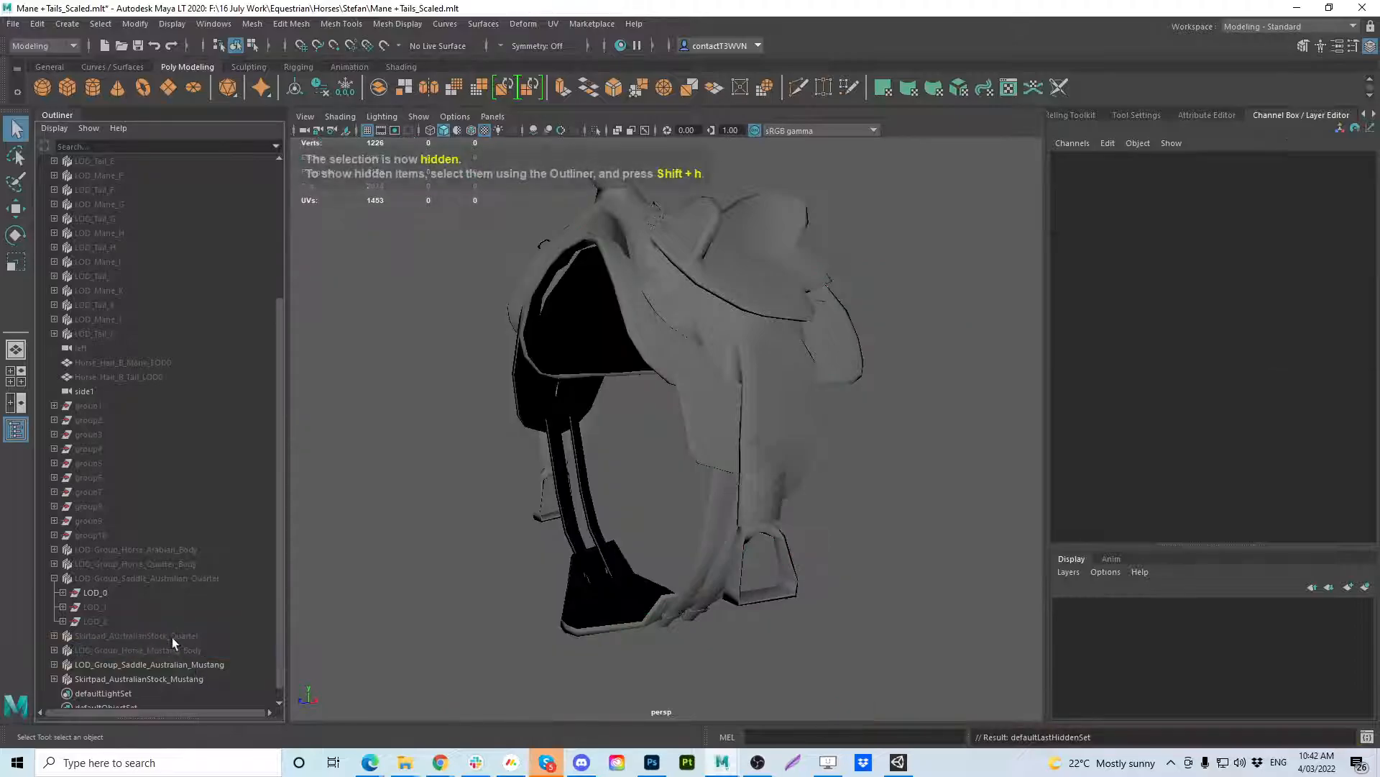
left_click(171, 637)
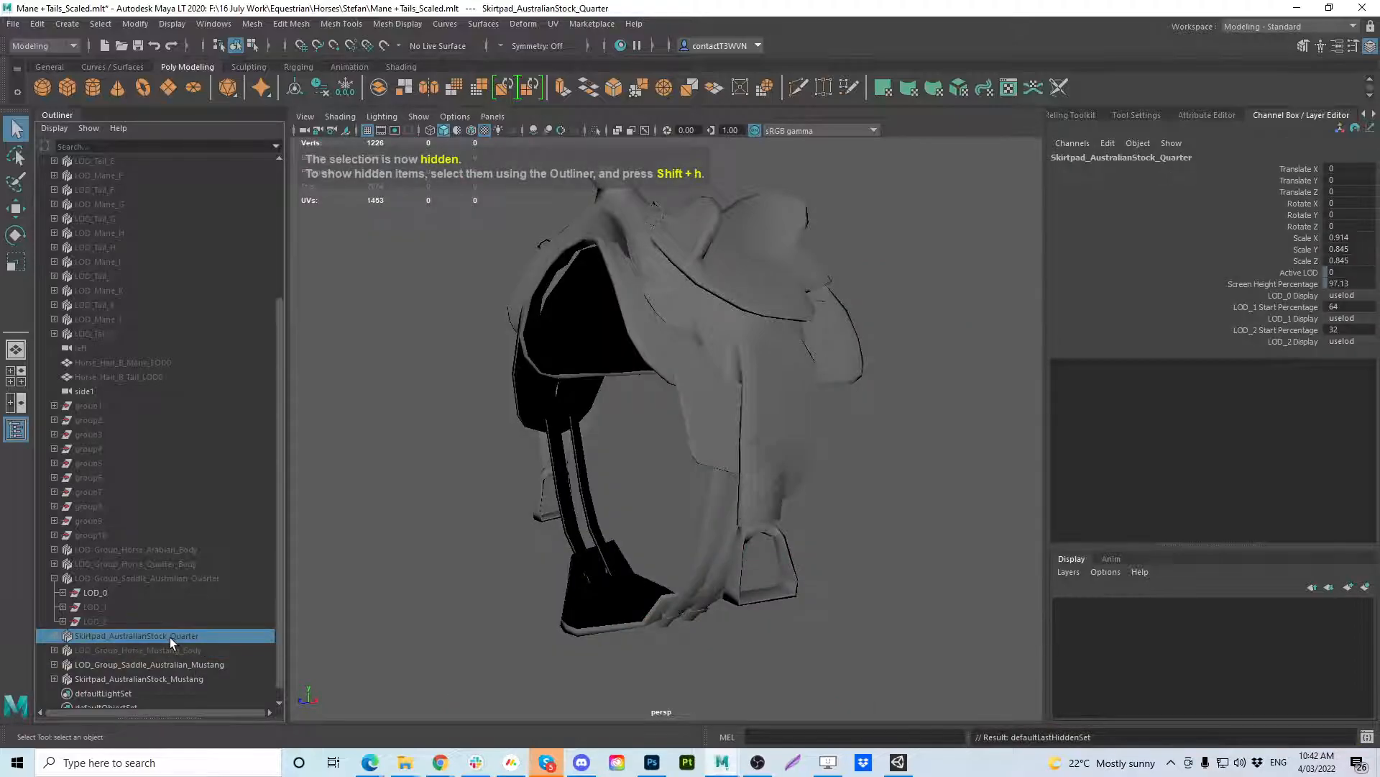
left_click(148, 564)
key("shift+h")
left_click(787, 617)
left_click_drag(787, 617, 604, 494, "alt")
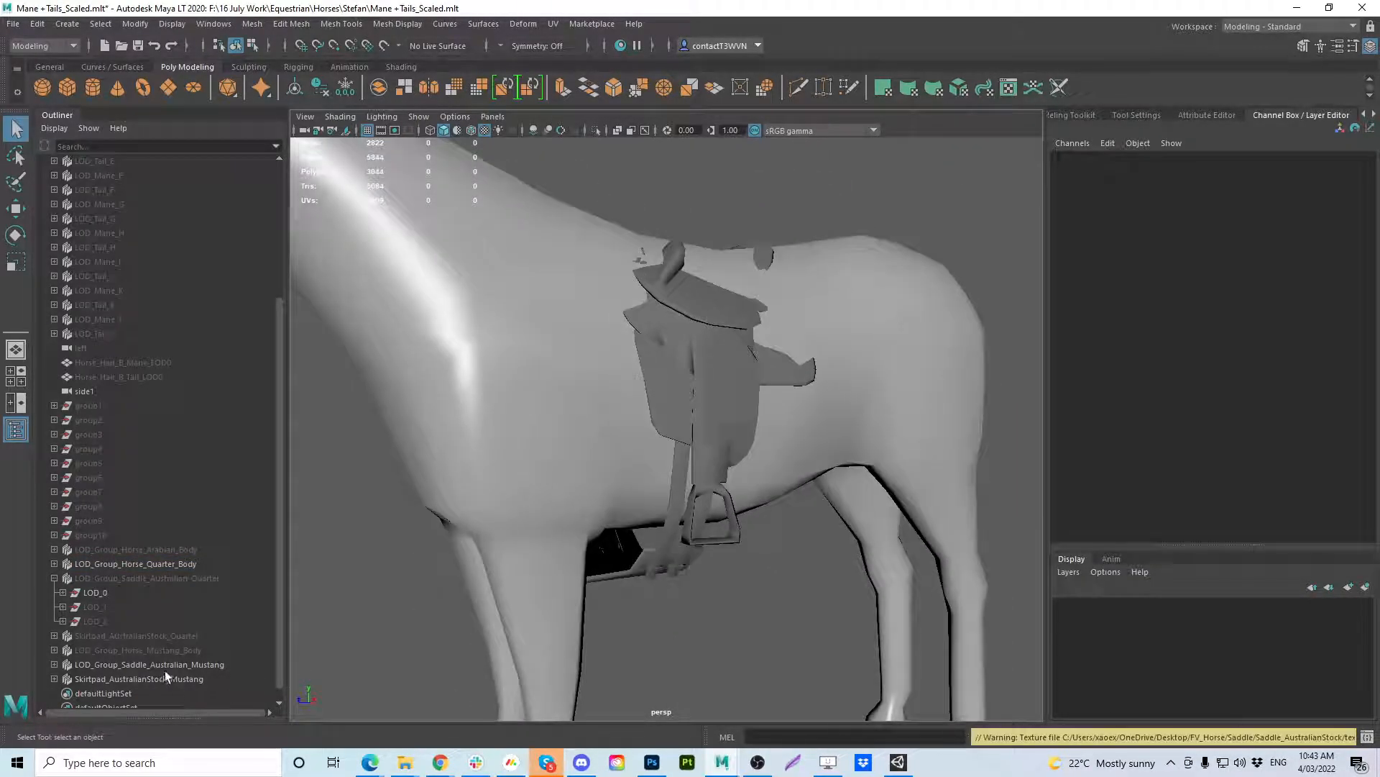
left_click_drag(166, 673, 167, 667)
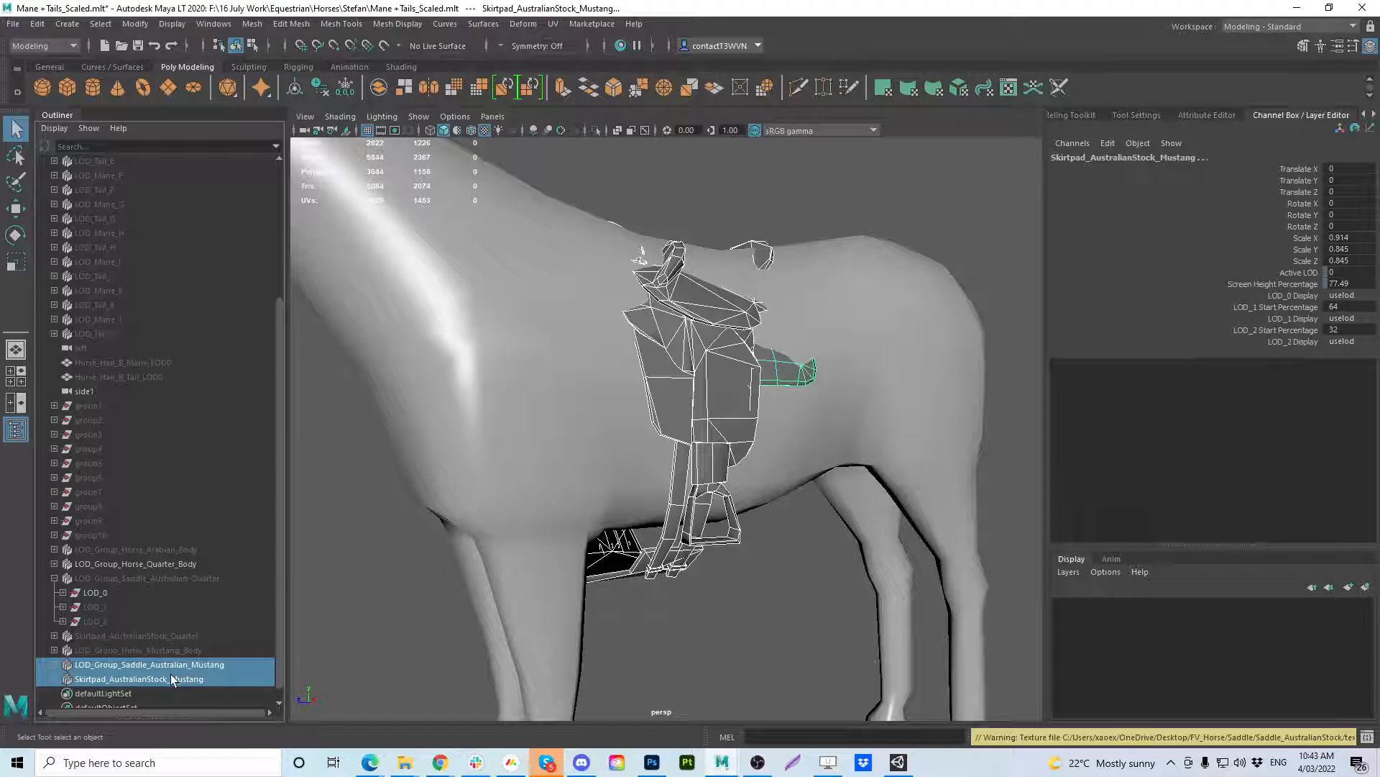
left_click_drag(404, 514, 435, 492, "alt")
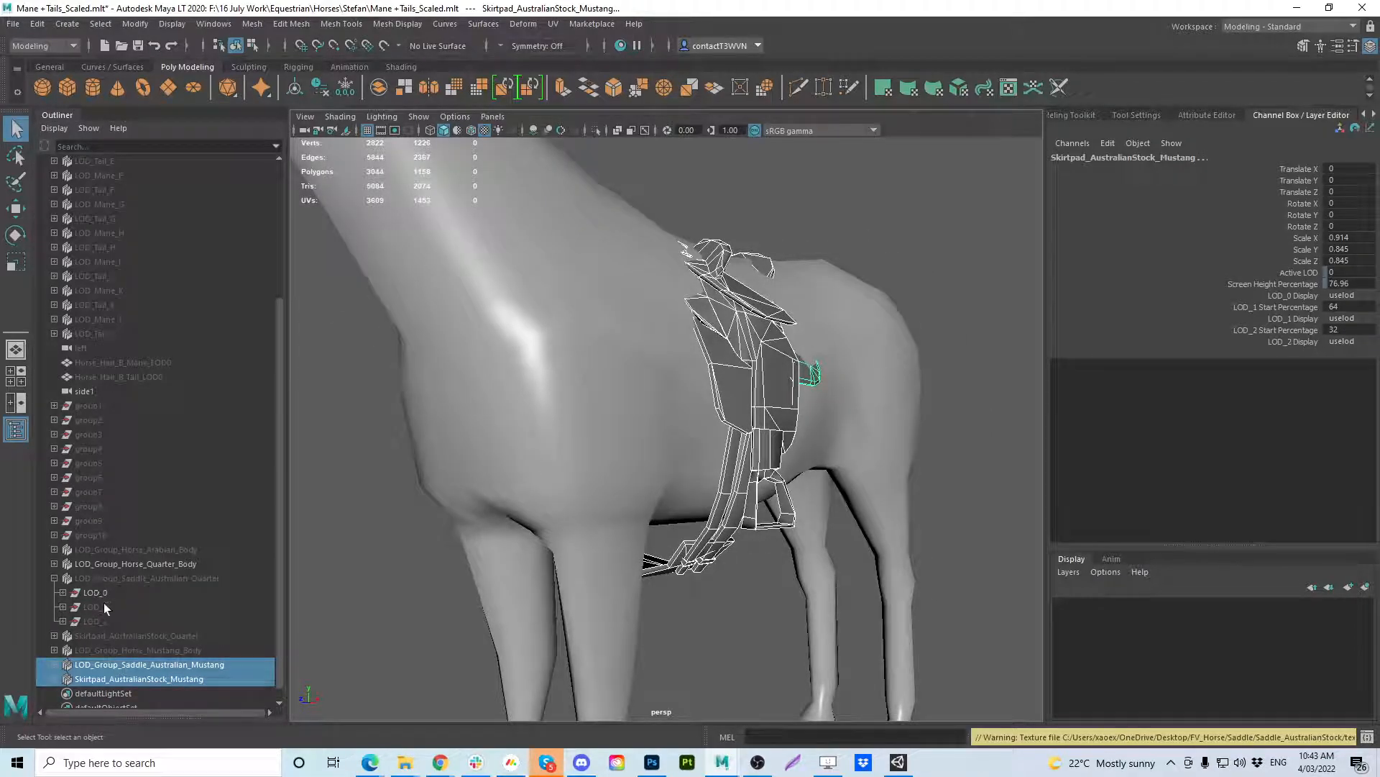
Collapse the Quarter saddle group and hide LOD_Group_Horse_Quarter_Body and Skirtpad_AustralianStock_Mustang.
left_click(109, 580)
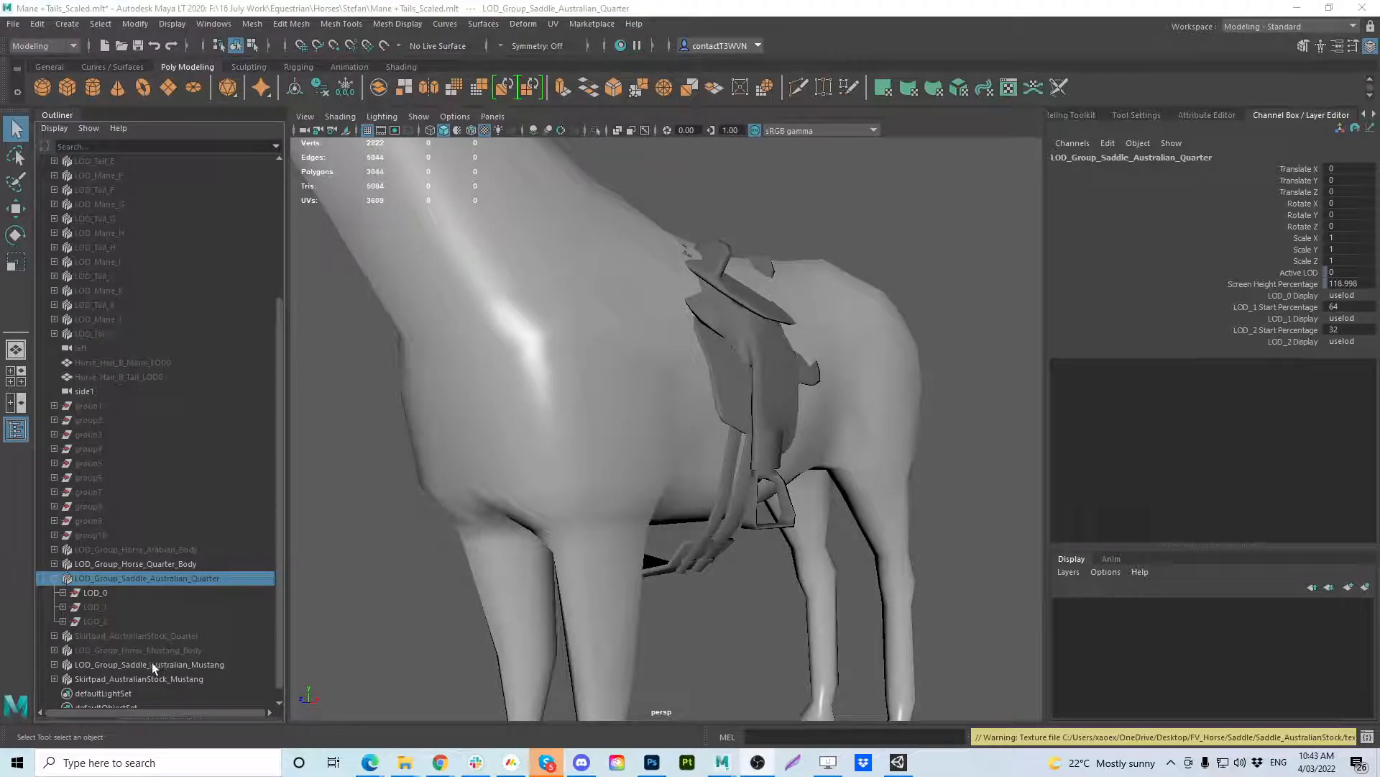
left_click(54, 577)
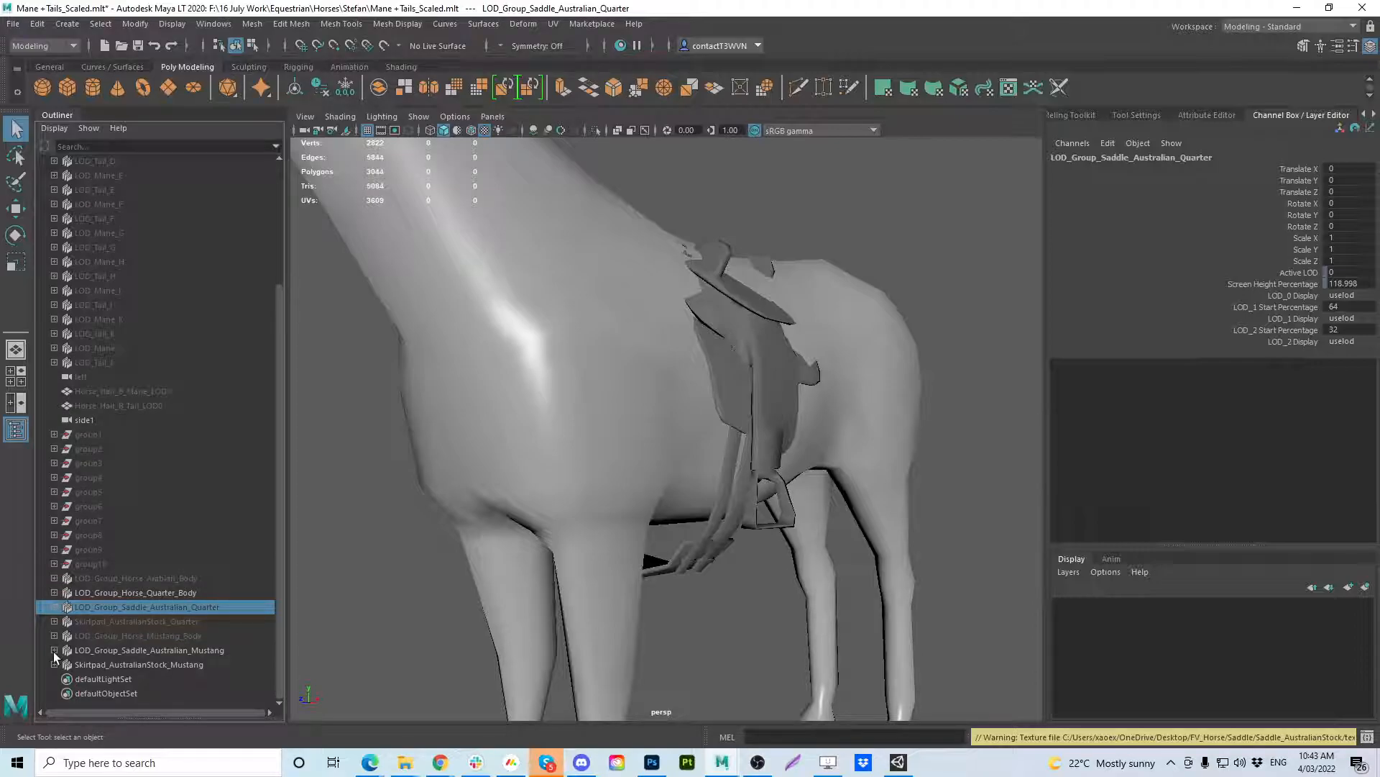
left_click(108, 592)
key("ctrl+h")
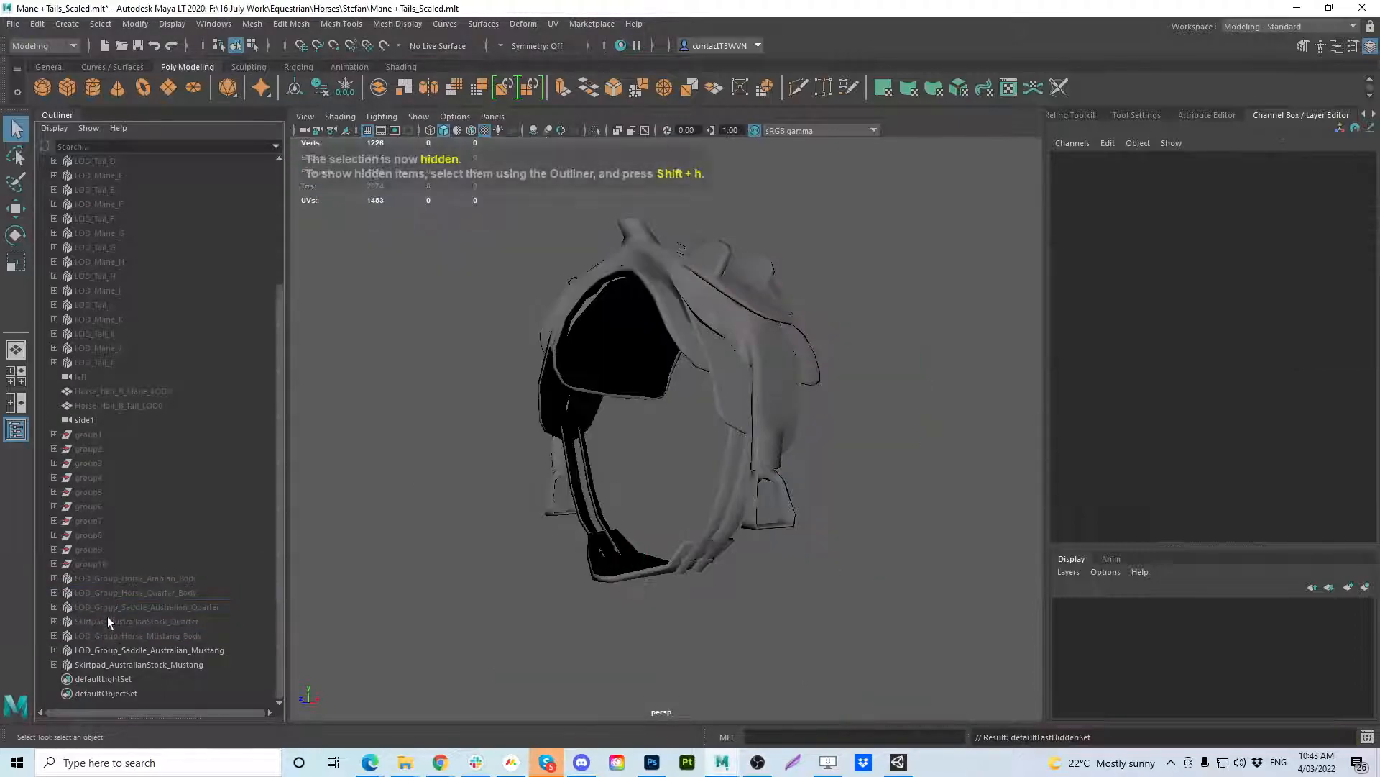
left_click(111, 665)
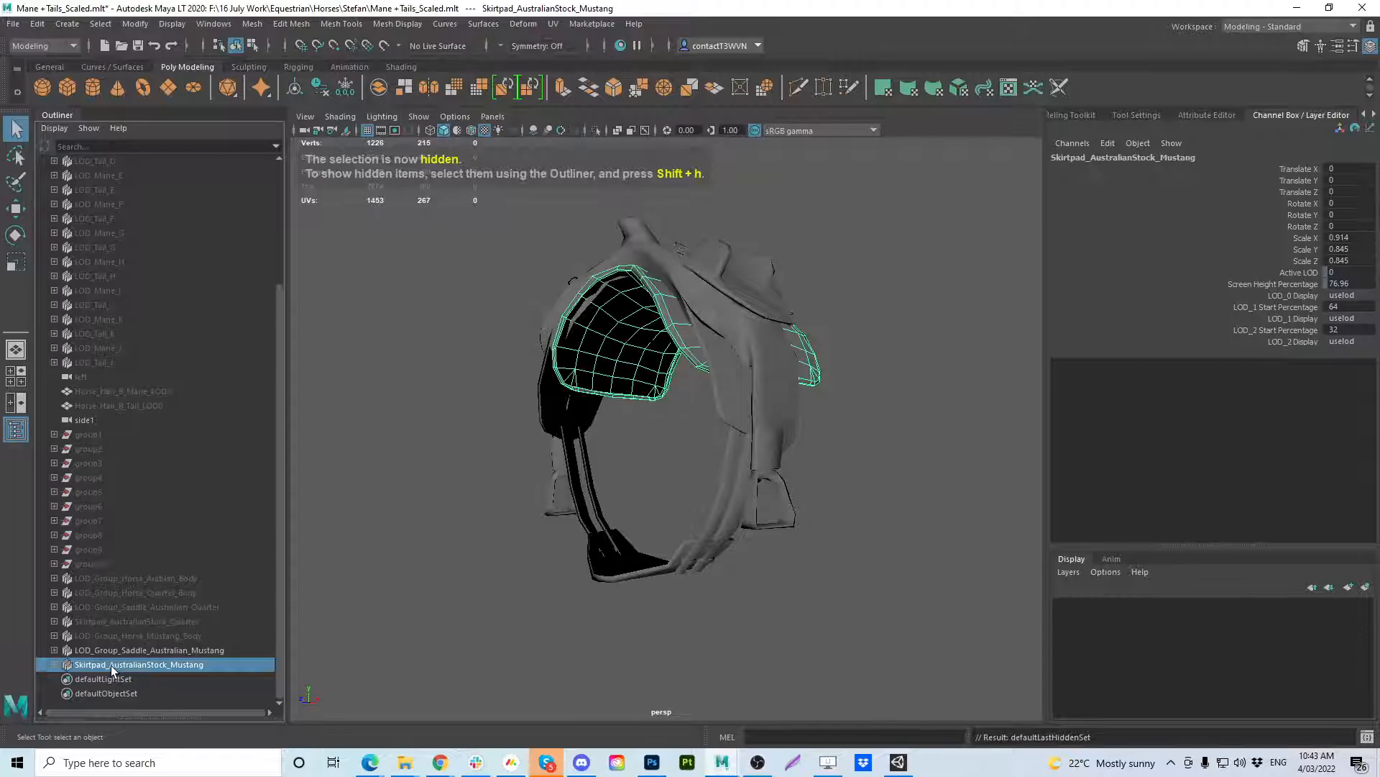
key("ctrl+h")
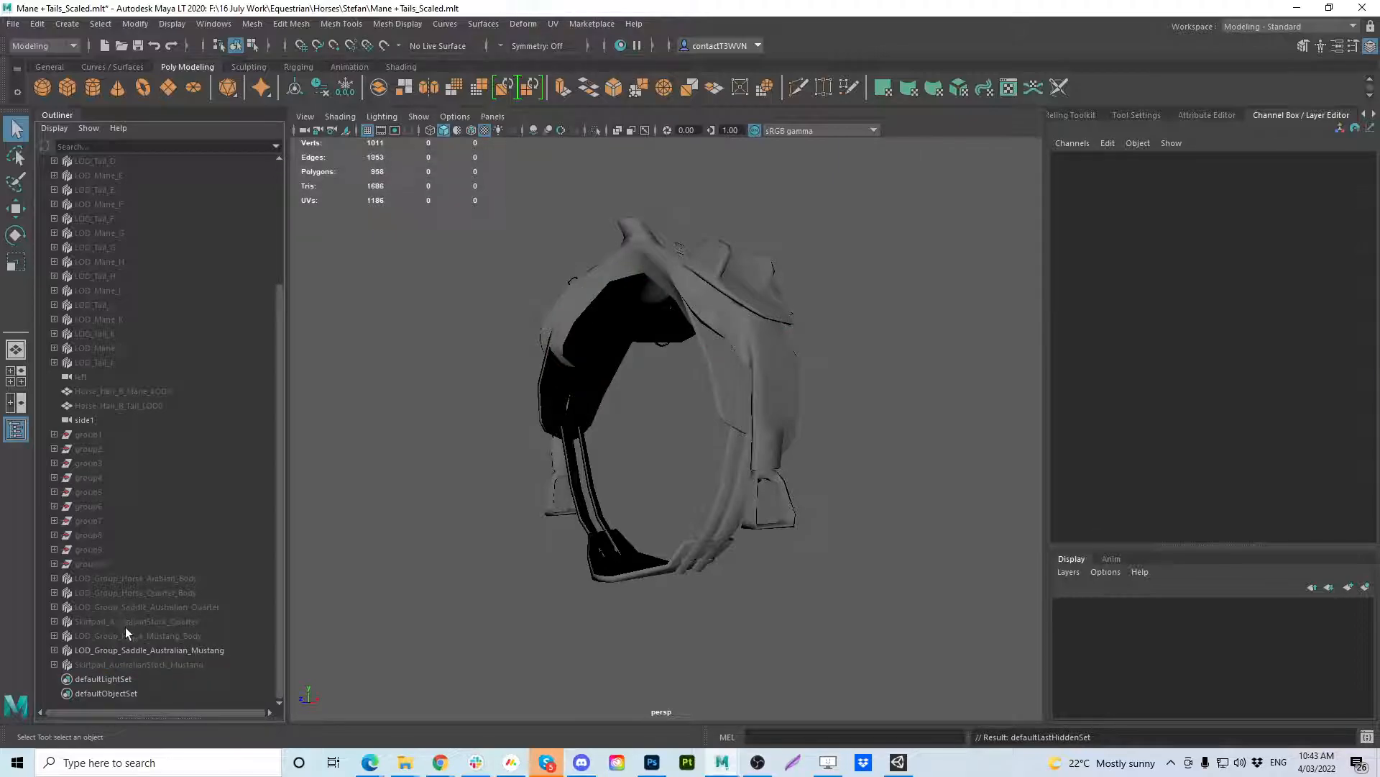
Show LOD_Group_Saddle_Australian_Quarter beside the Mustang saddle, expanding both groups to their LOD levels and selecting them together.
left_click(123, 608)
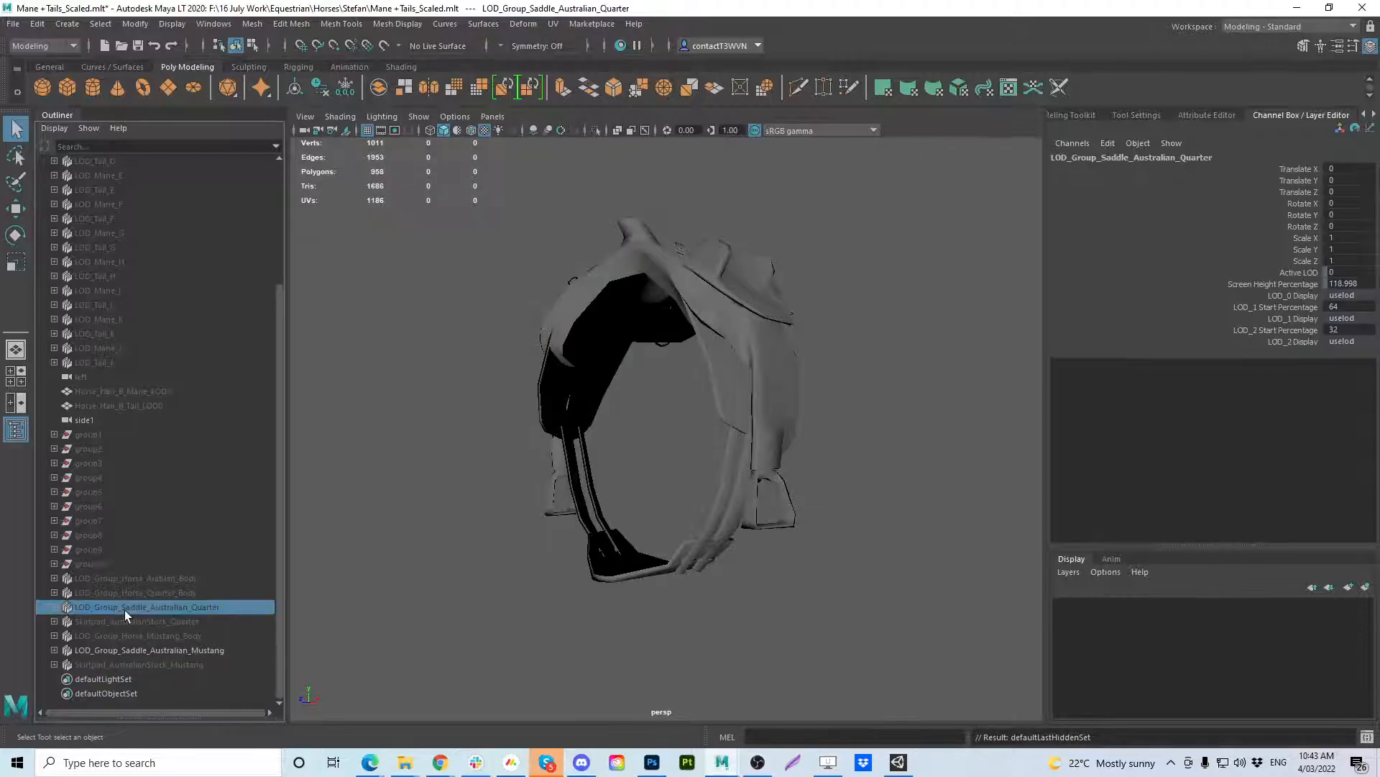
key("shift+h")
left_click(55, 607)
scroll(72, 661, "down", 1)
left_click(54, 650, "shift")
left_click(63, 663)
left_click(63, 678)
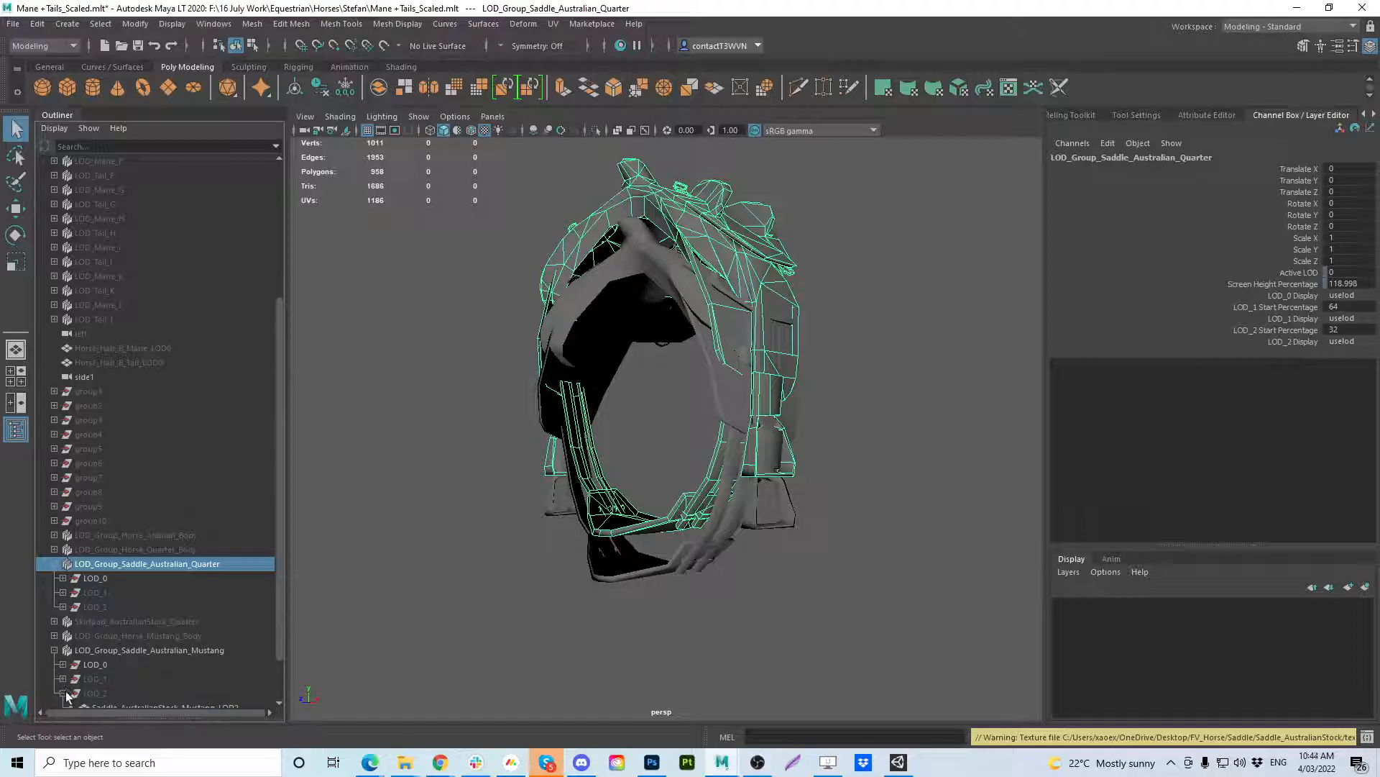
left_click_drag(279, 606, 279, 618)
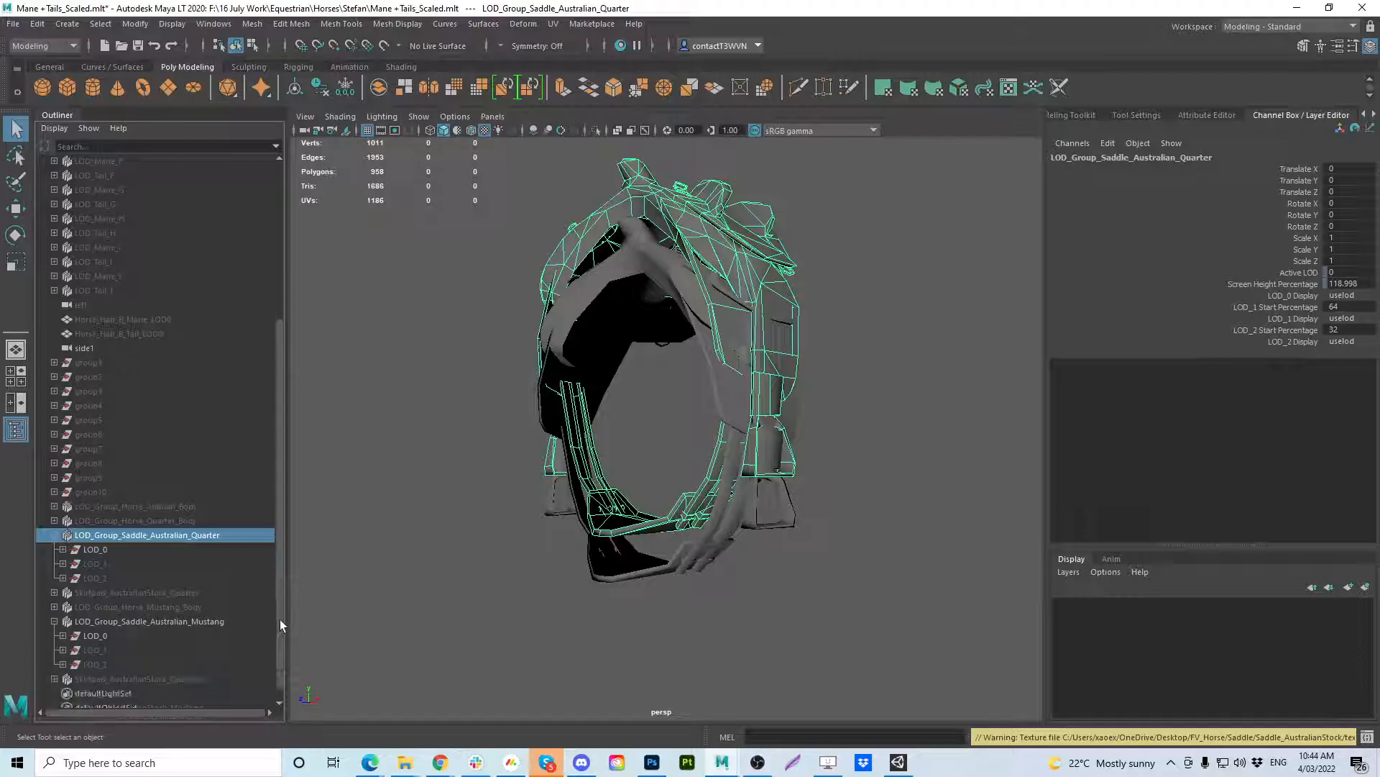
left_click(128, 619, "ctrl")
Clear the command history in the Script Editor and close the editor.
left_click(1368, 736)
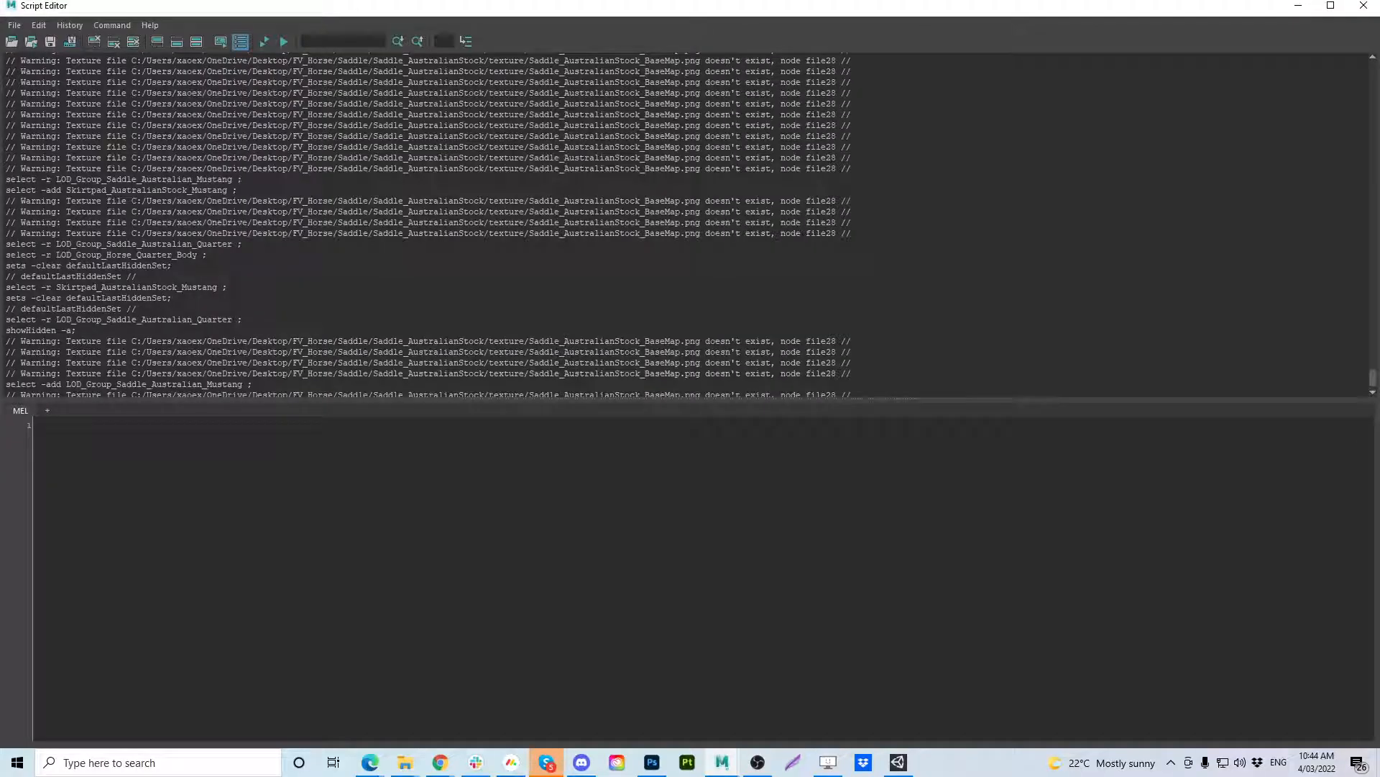
left_click(15, 26)
mouse_move(41, 30)
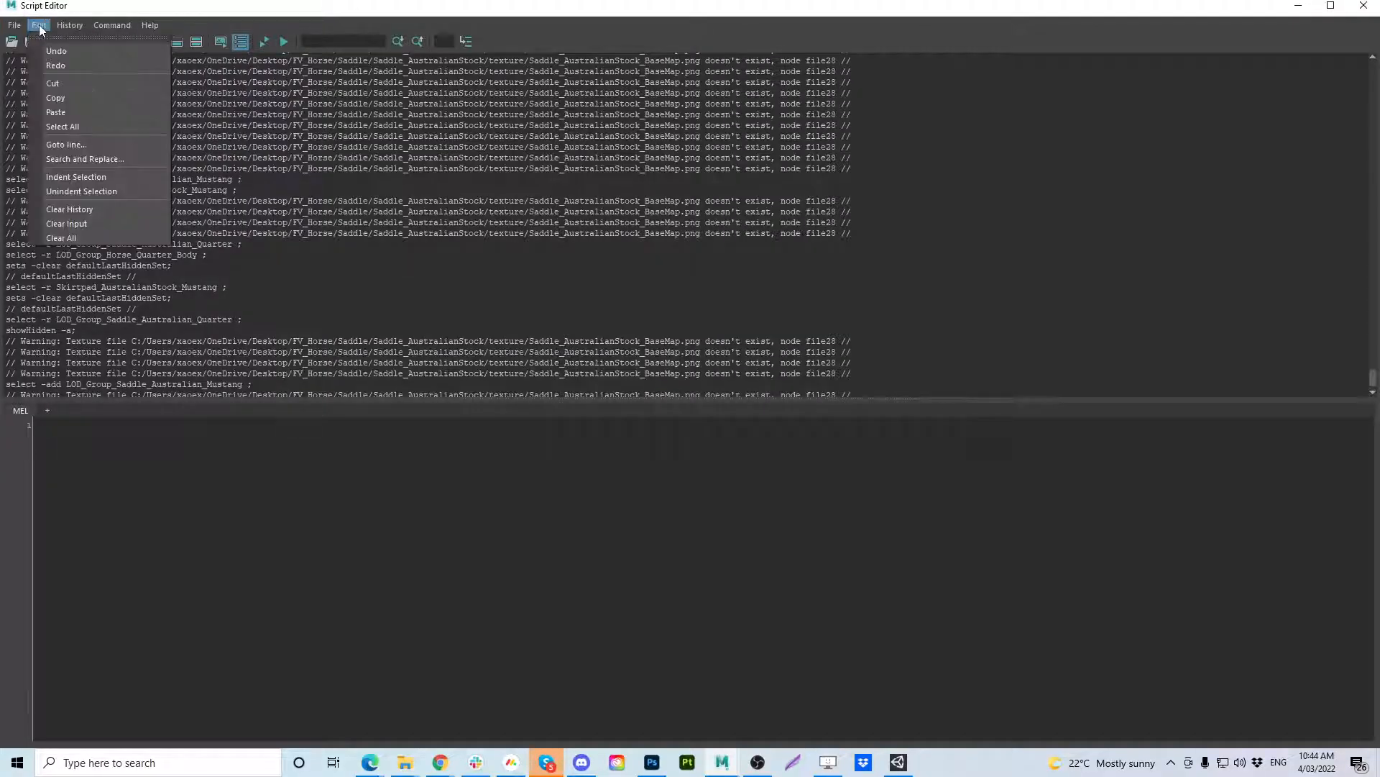
left_click(218, 3)
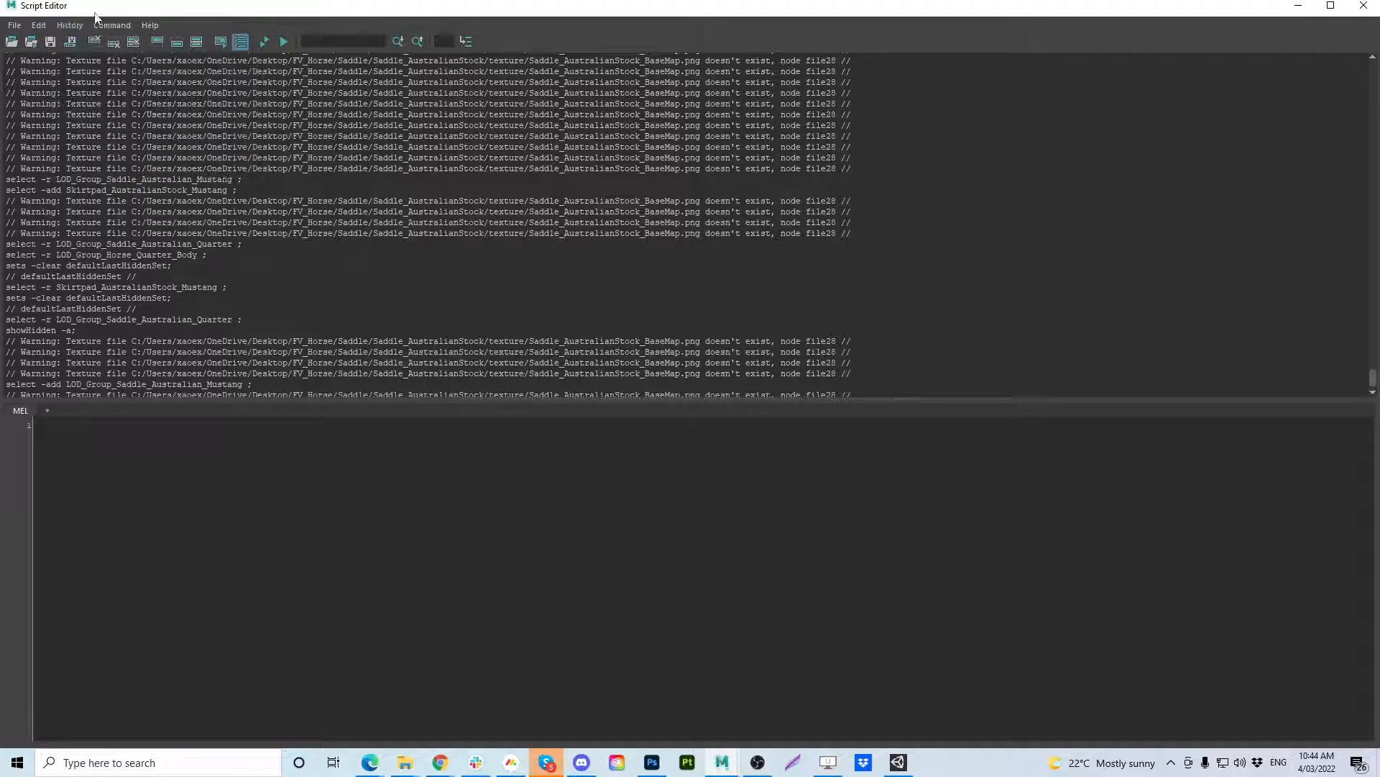
left_click(55, 30)
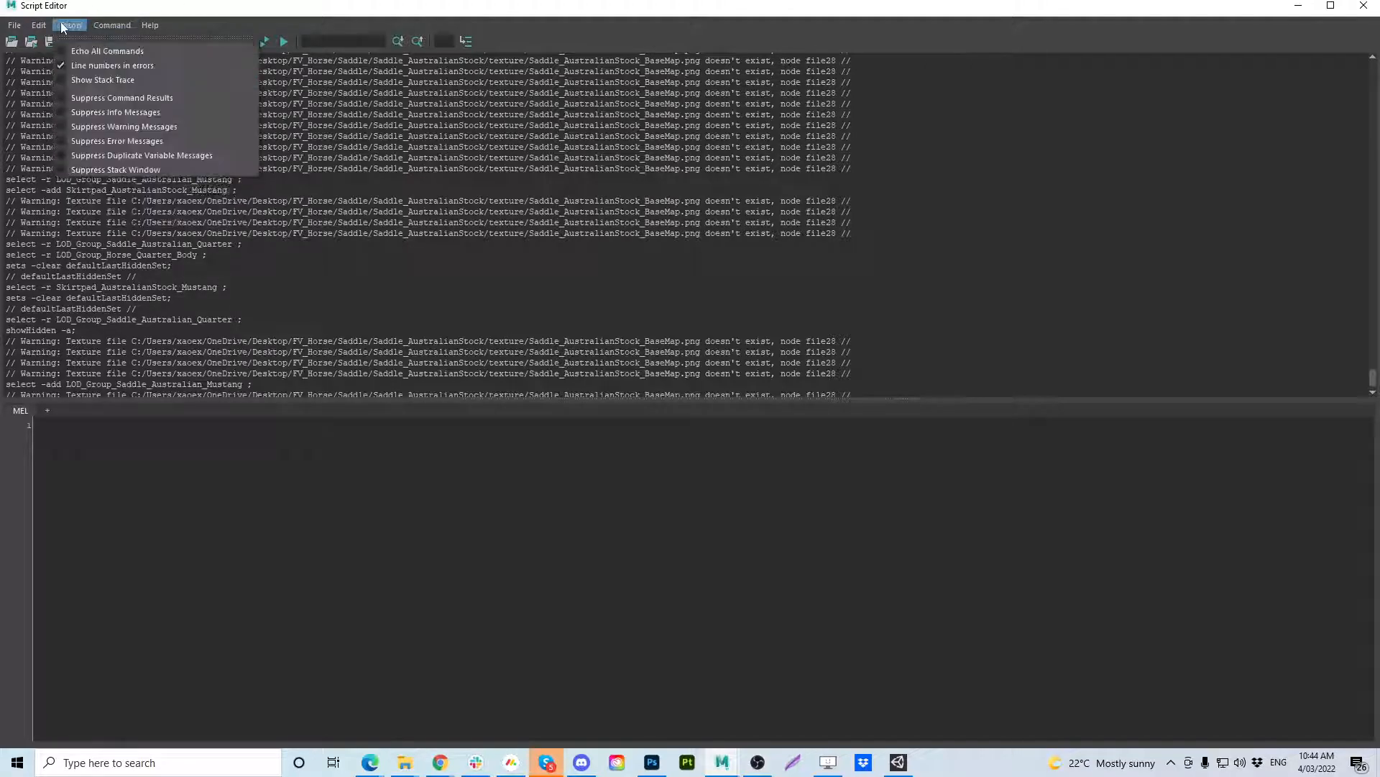
mouse_move(37, 26)
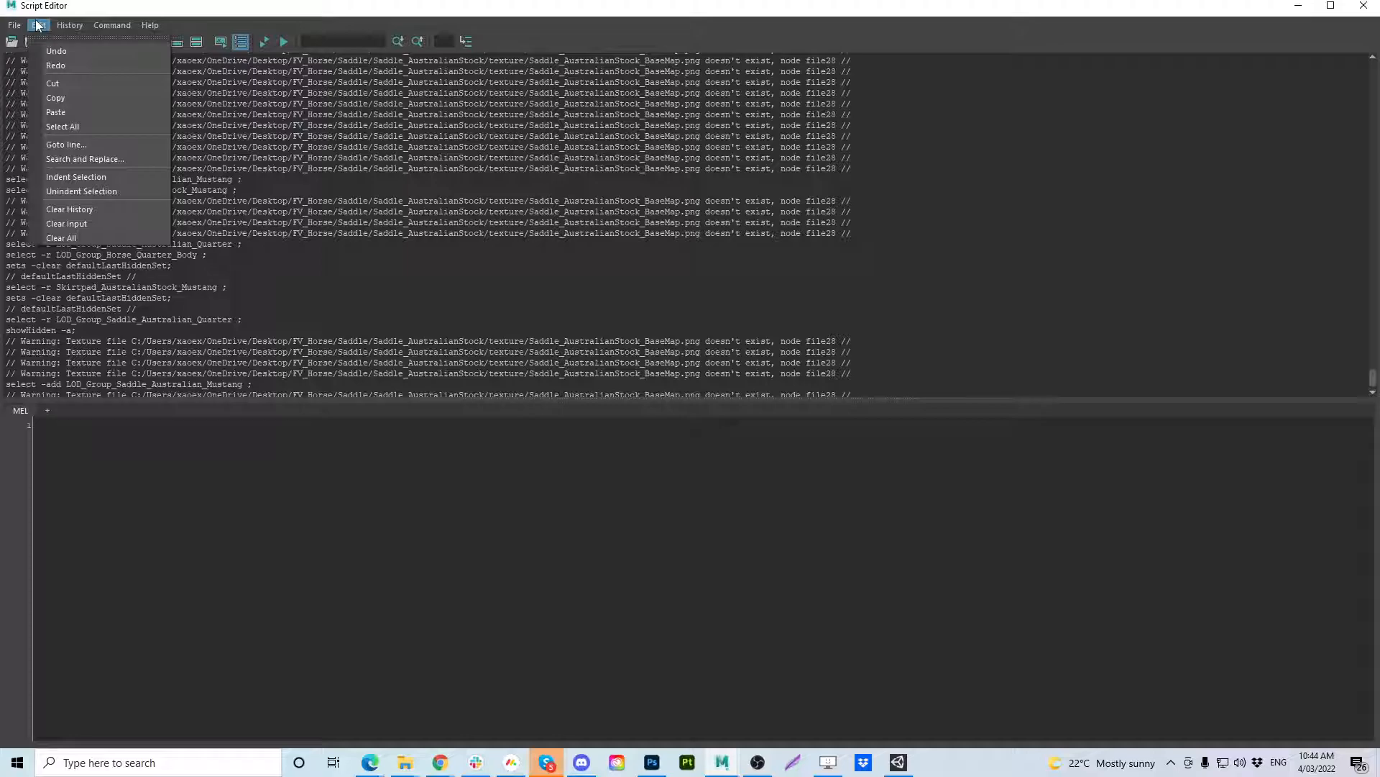
left_click(100, 208)
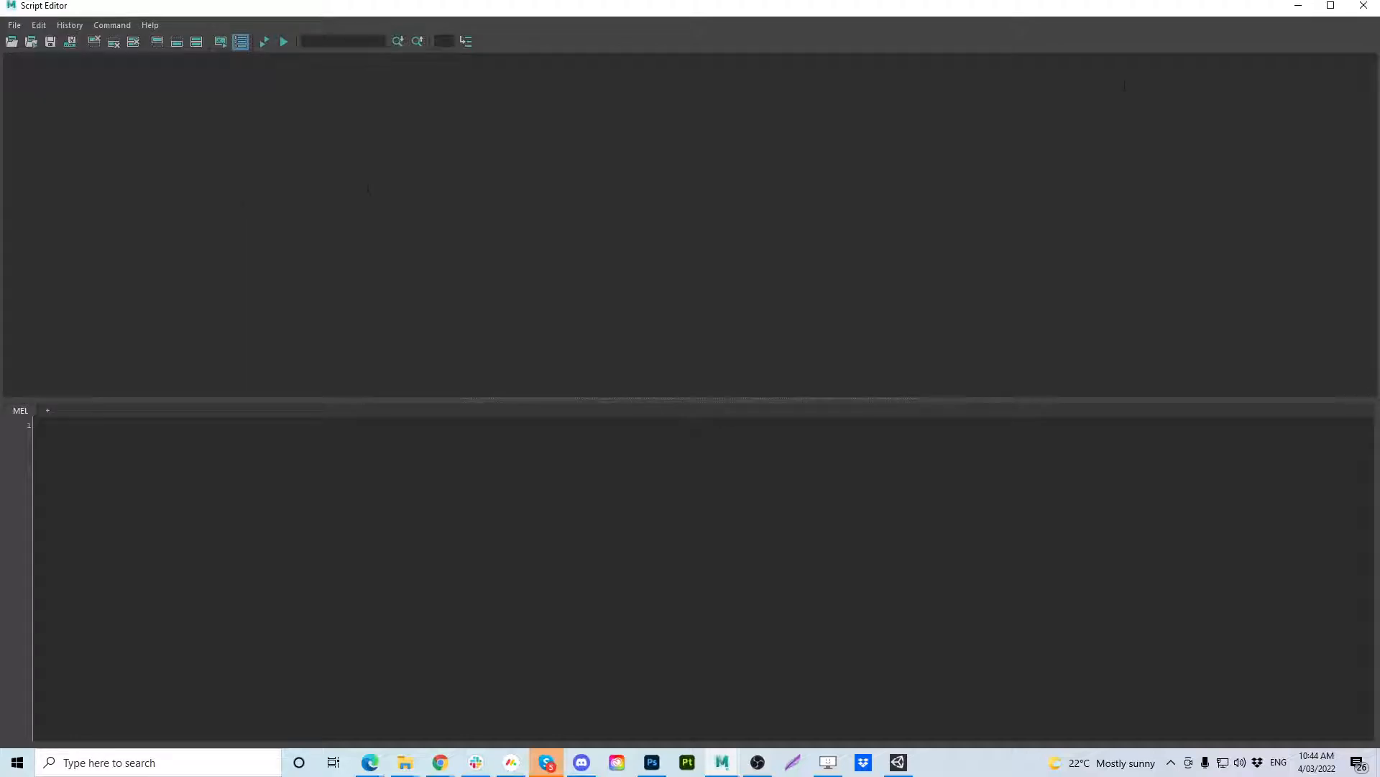
left_click(1363, 6)
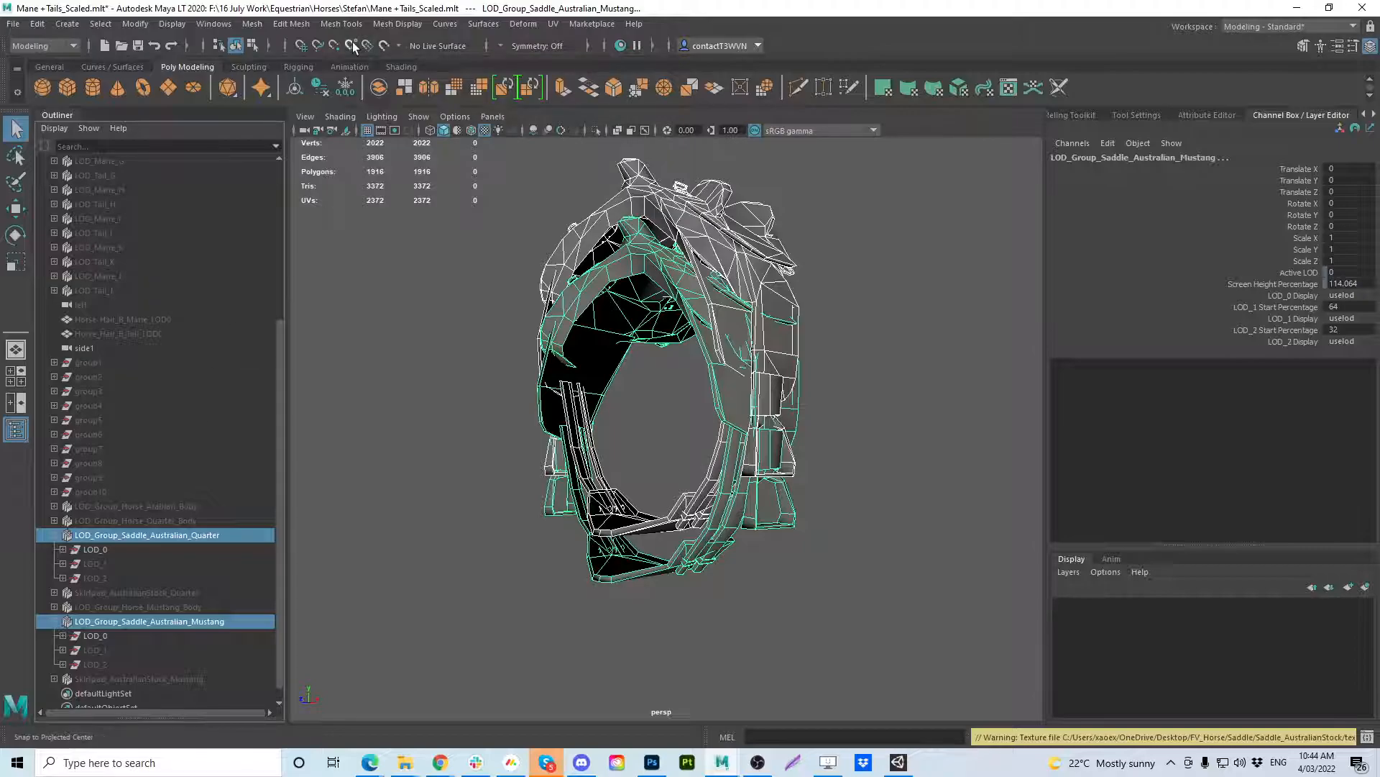
Try creating a default blend shape from the selected Quarter and Mustang saddle groups.
left_click(522, 24)
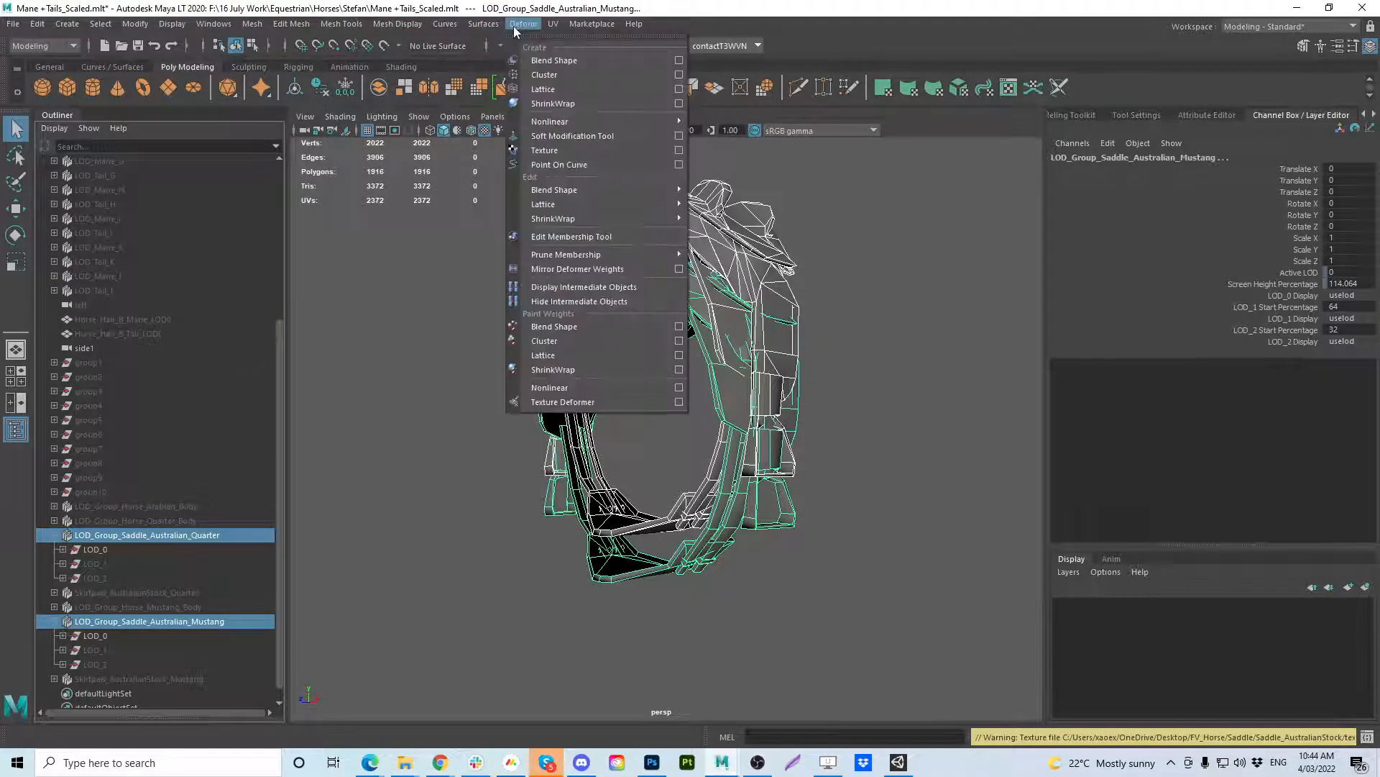
left_click(559, 60)
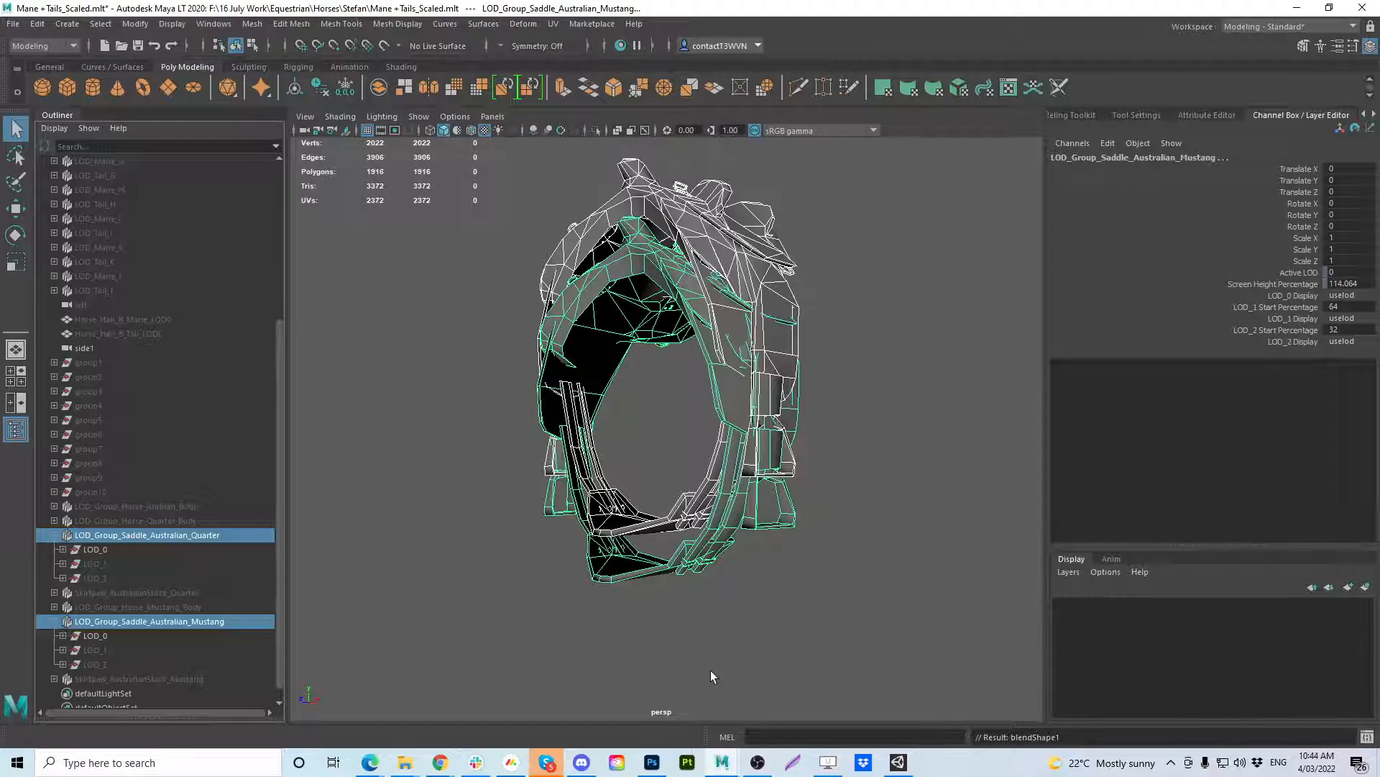
key("ctrl+z")
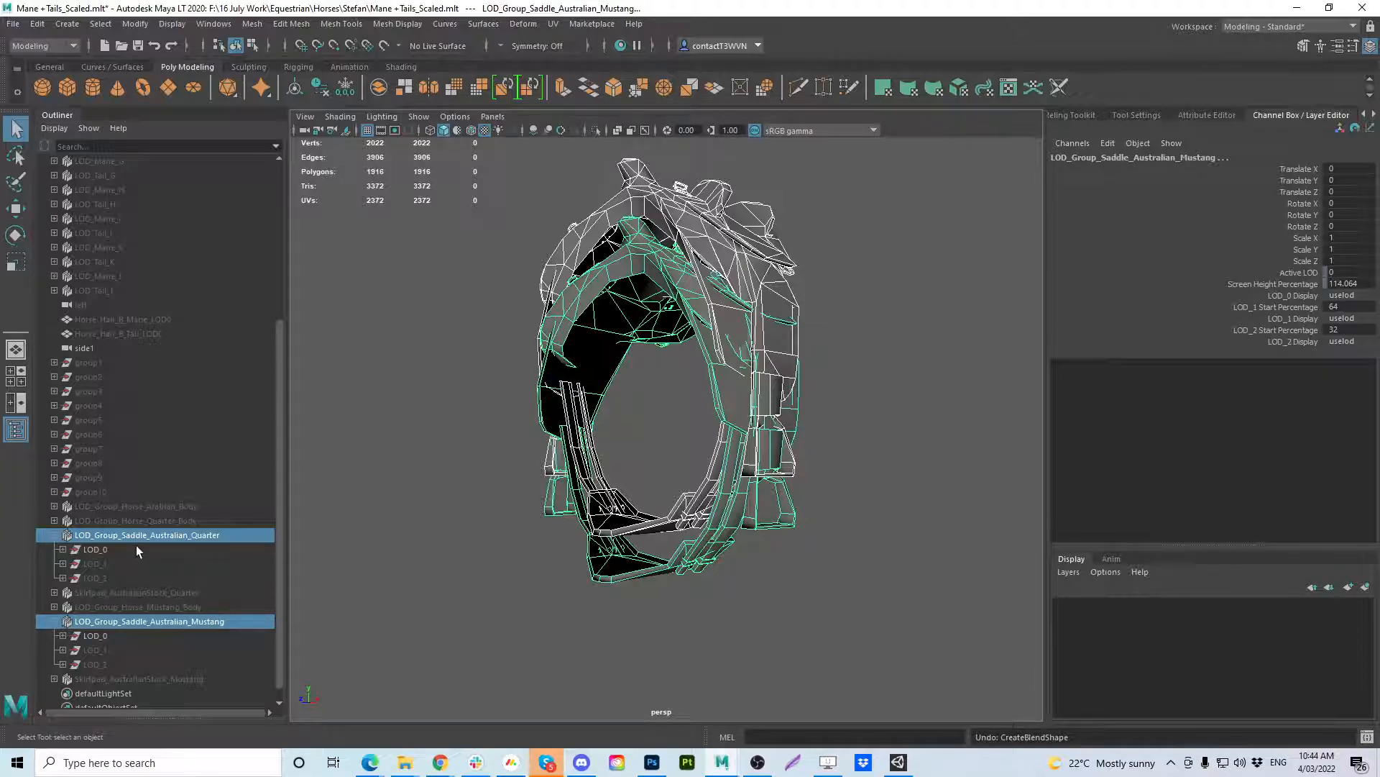
Undo the recent selection and visibility changes back to the Quarter saddle shown on LOD_Group_Horse_Mustang_Body.
left_click(126, 622, "ctrl")
key("ctrl+z")
key("ctrl+z")
key("ctrl+z")
key("ctrl+z")
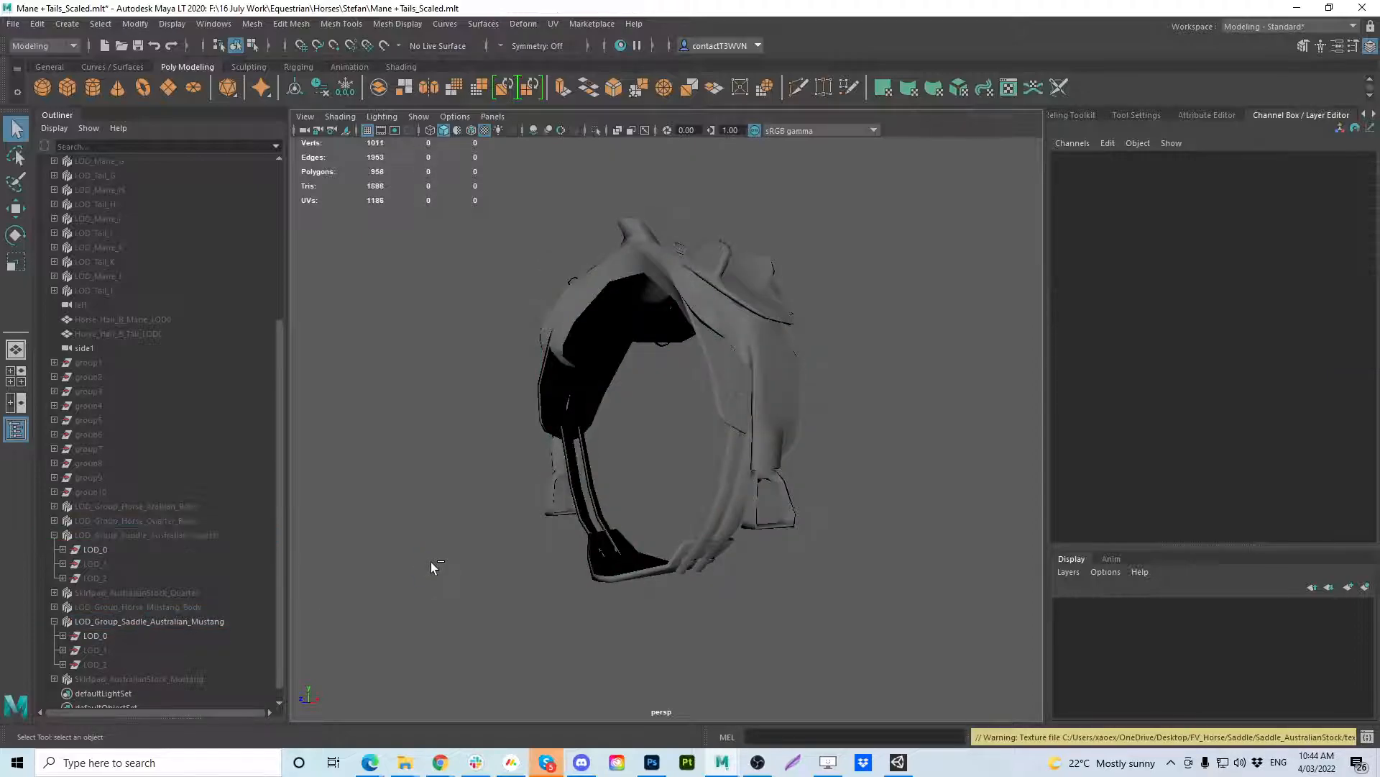
key("ctrl+z")
key("ctrl+z")
key("ctrl+z")
key("ctrl+z")
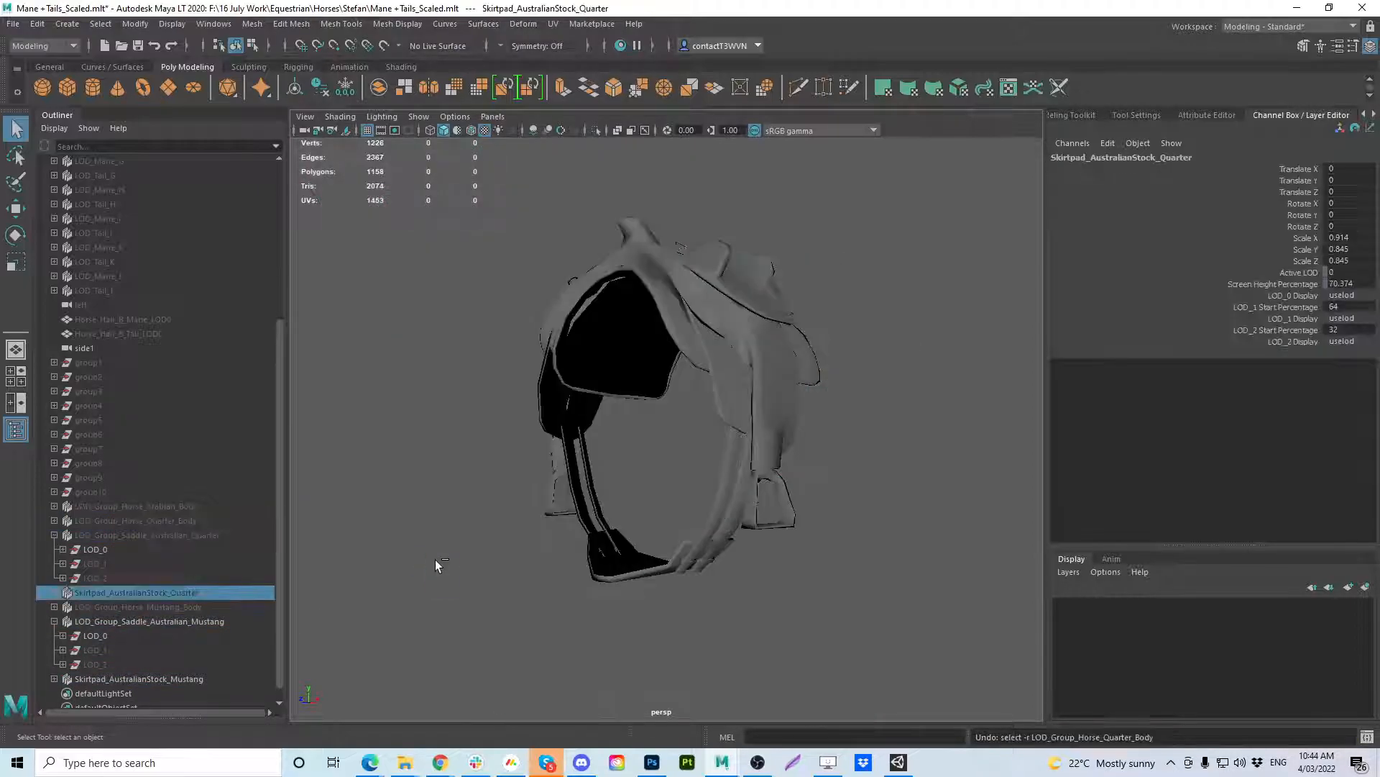
key("ctrl+z")
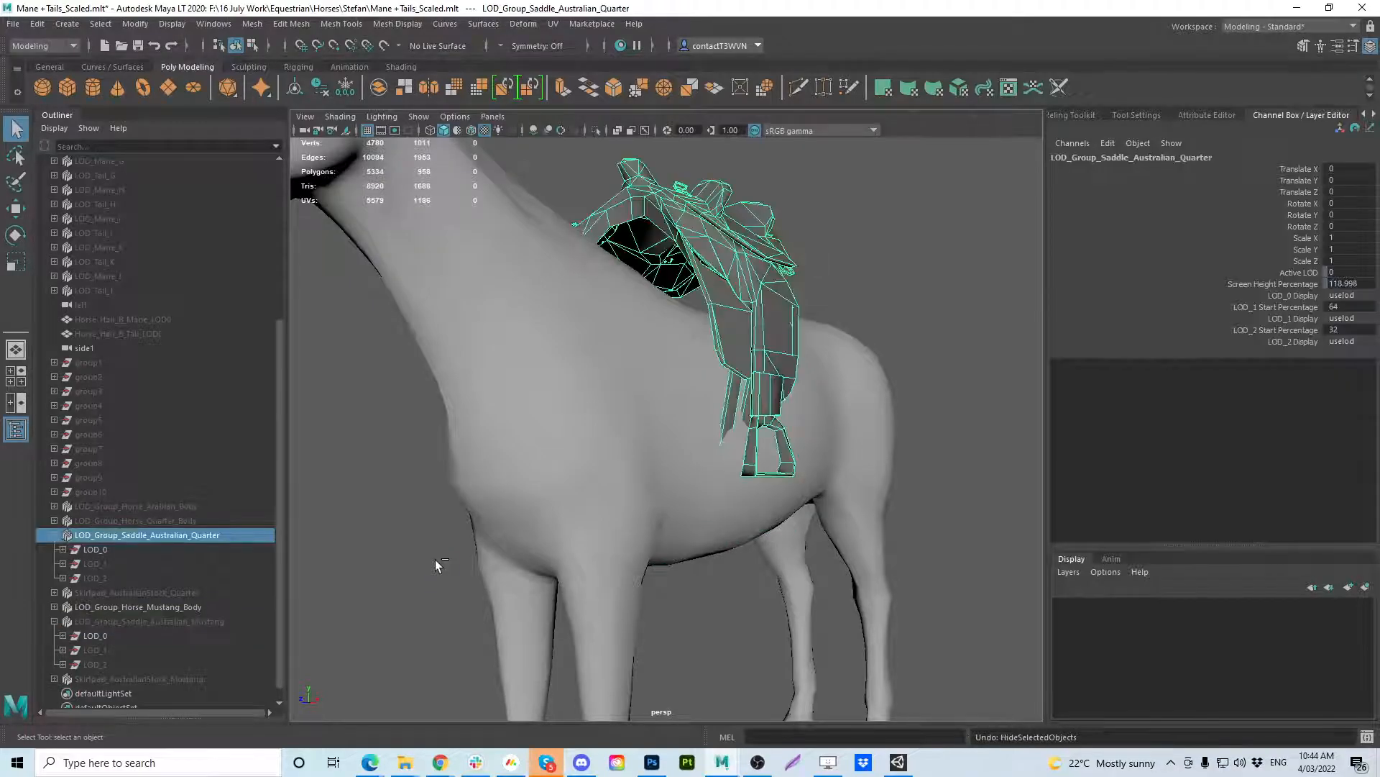
Examine the LOD levels inside Skirtpad_AustralianStock_Quarter and the Mustang and Quarter Australian saddle groups.
left_click(52, 593)
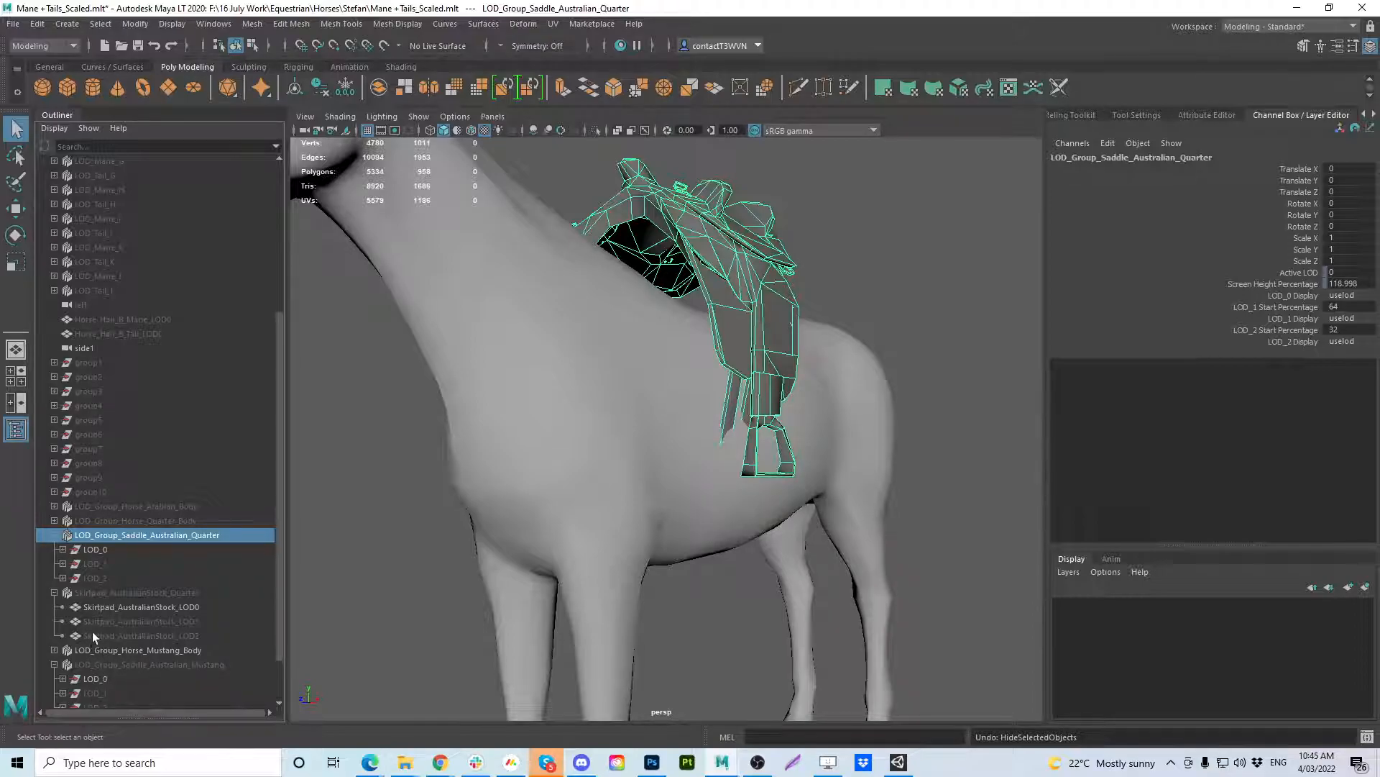
left_click(54, 592)
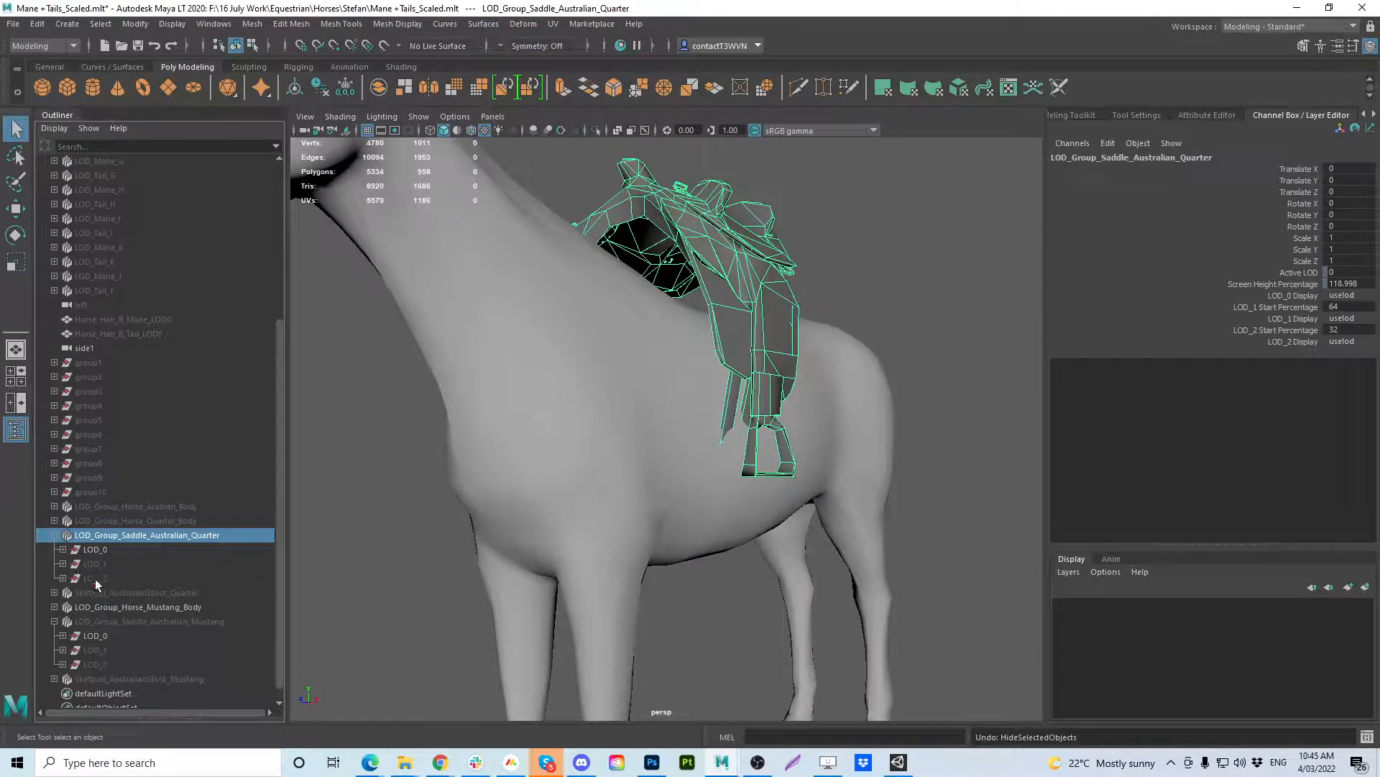
left_click(97, 649)
left_click(99, 661)
double_click(102, 643)
left_click(97, 658)
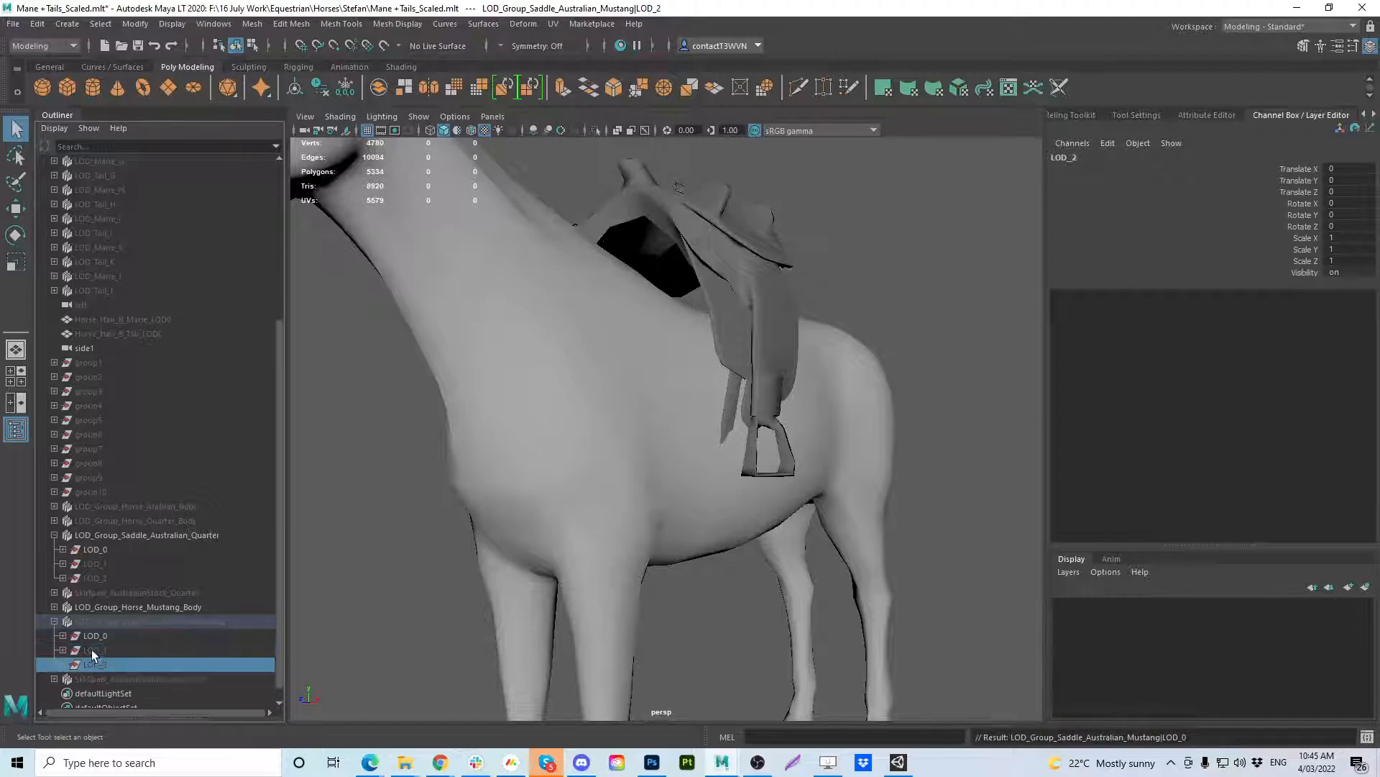
left_click(90, 638)
left_click(98, 551)
left_click(97, 560)
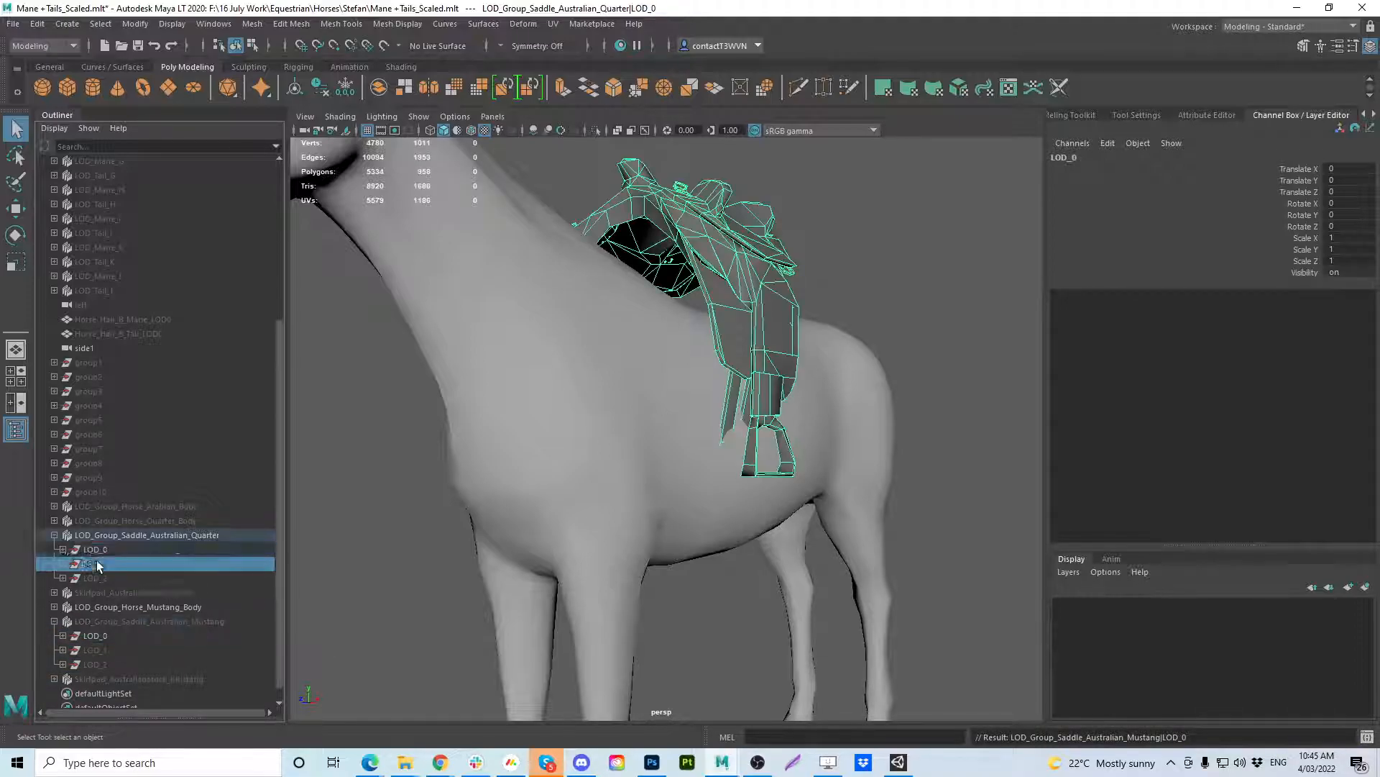
left_click(95, 578)
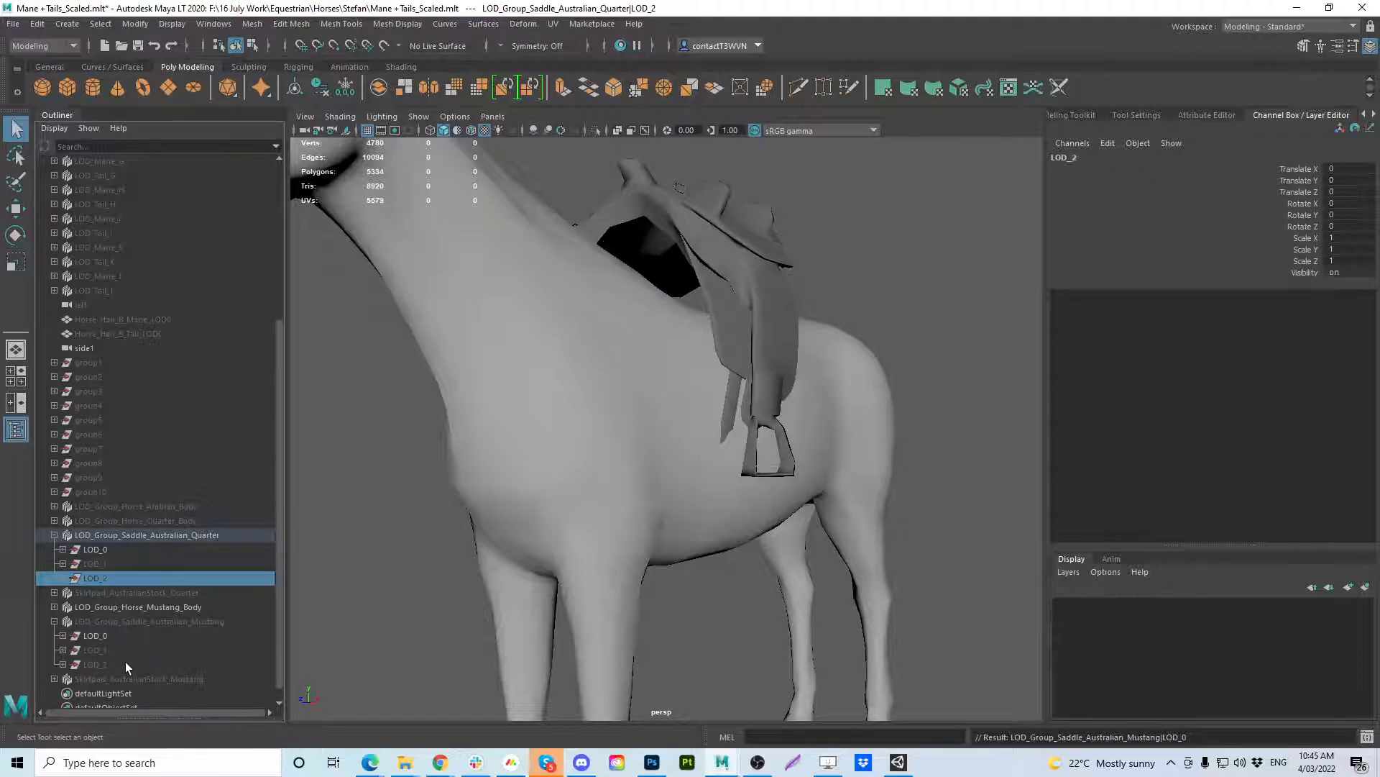
Collapse both Australian saddle groups and select LOD_Group_Saddle_Australian_Mustang first, adding LOD_Group_Saddle_Australian_Quarter last.
left_click(142, 535)
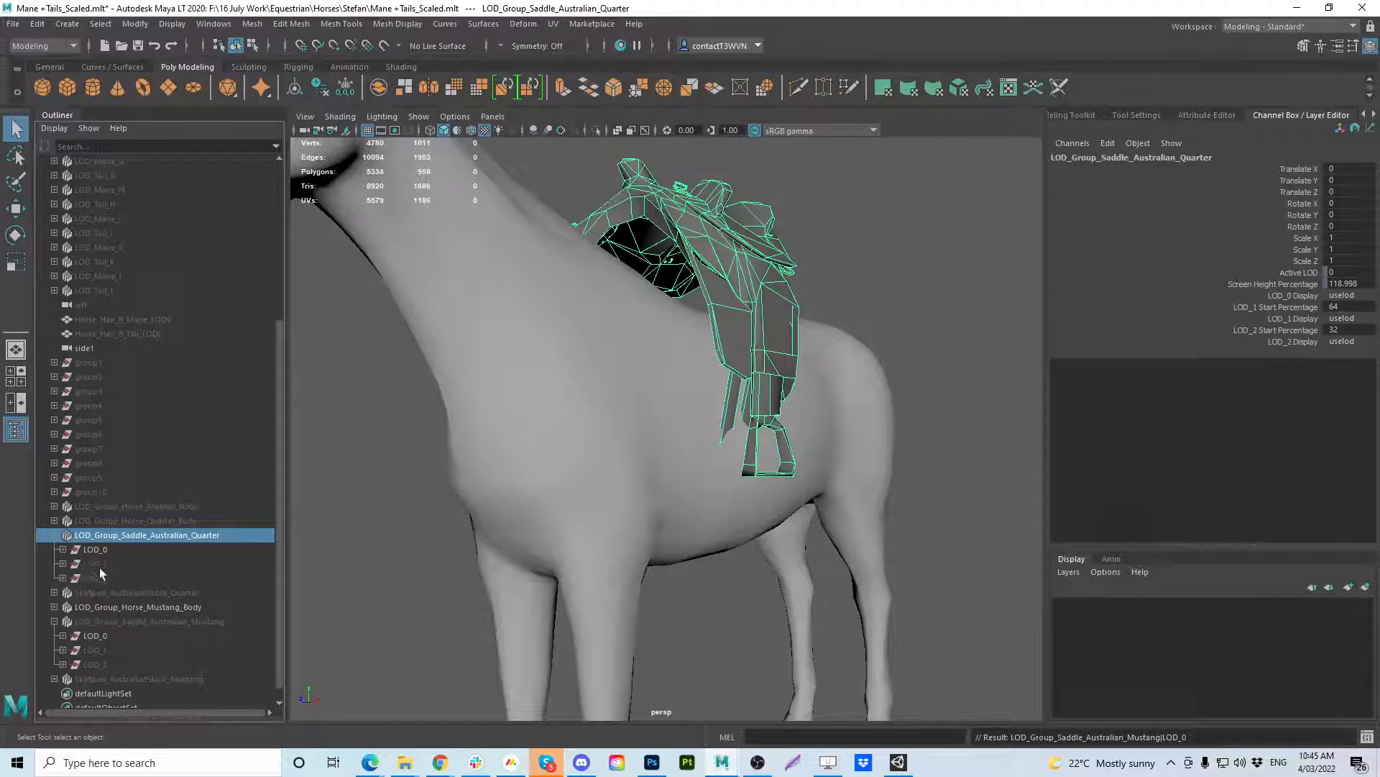
left_click(55, 536)
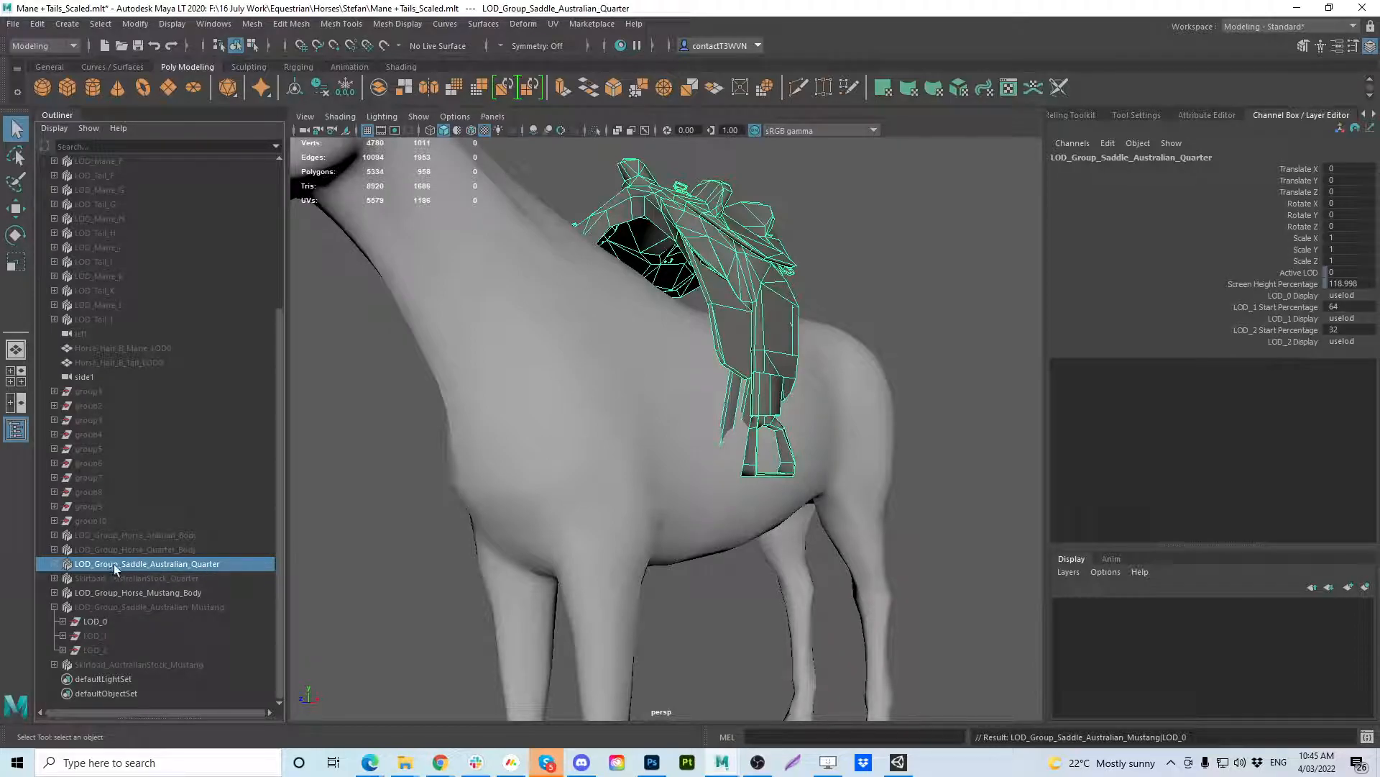
left_click(163, 607)
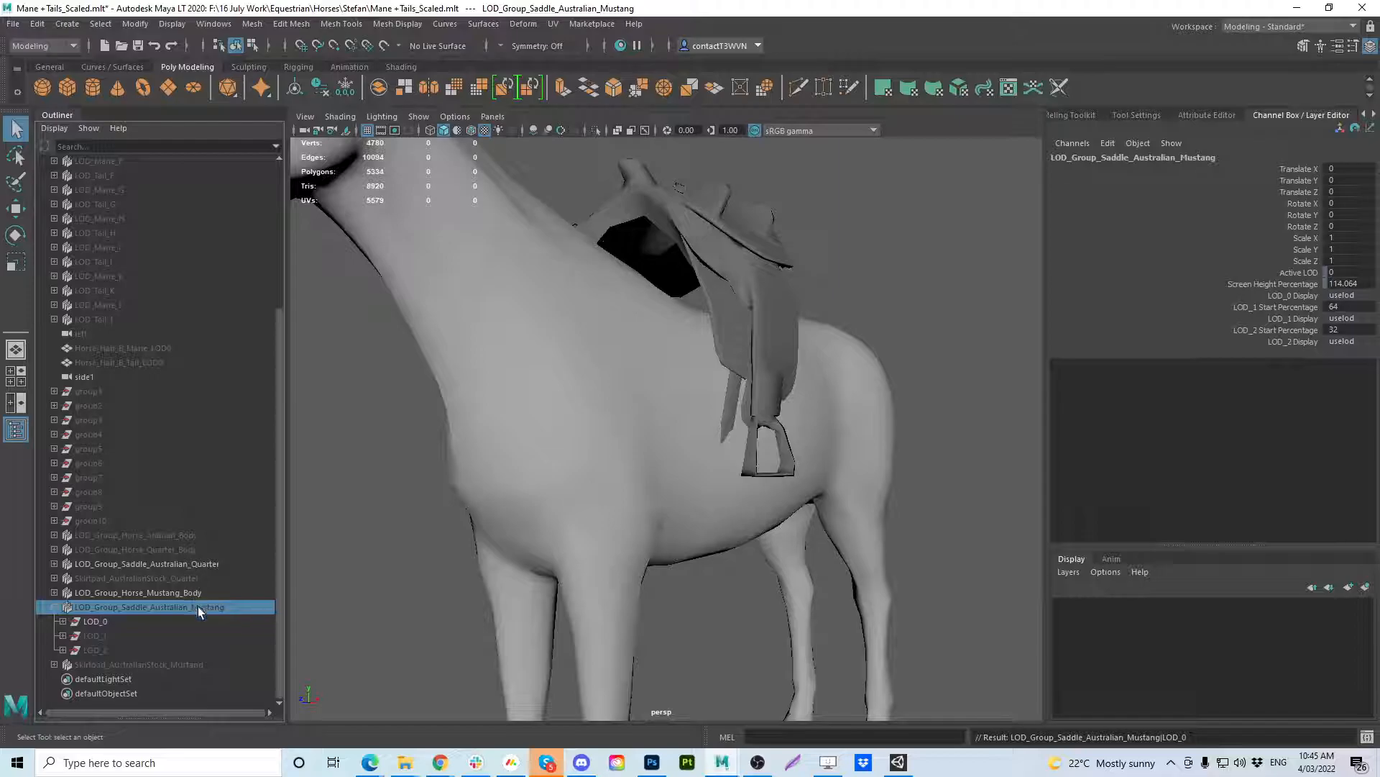
left_click(59, 608)
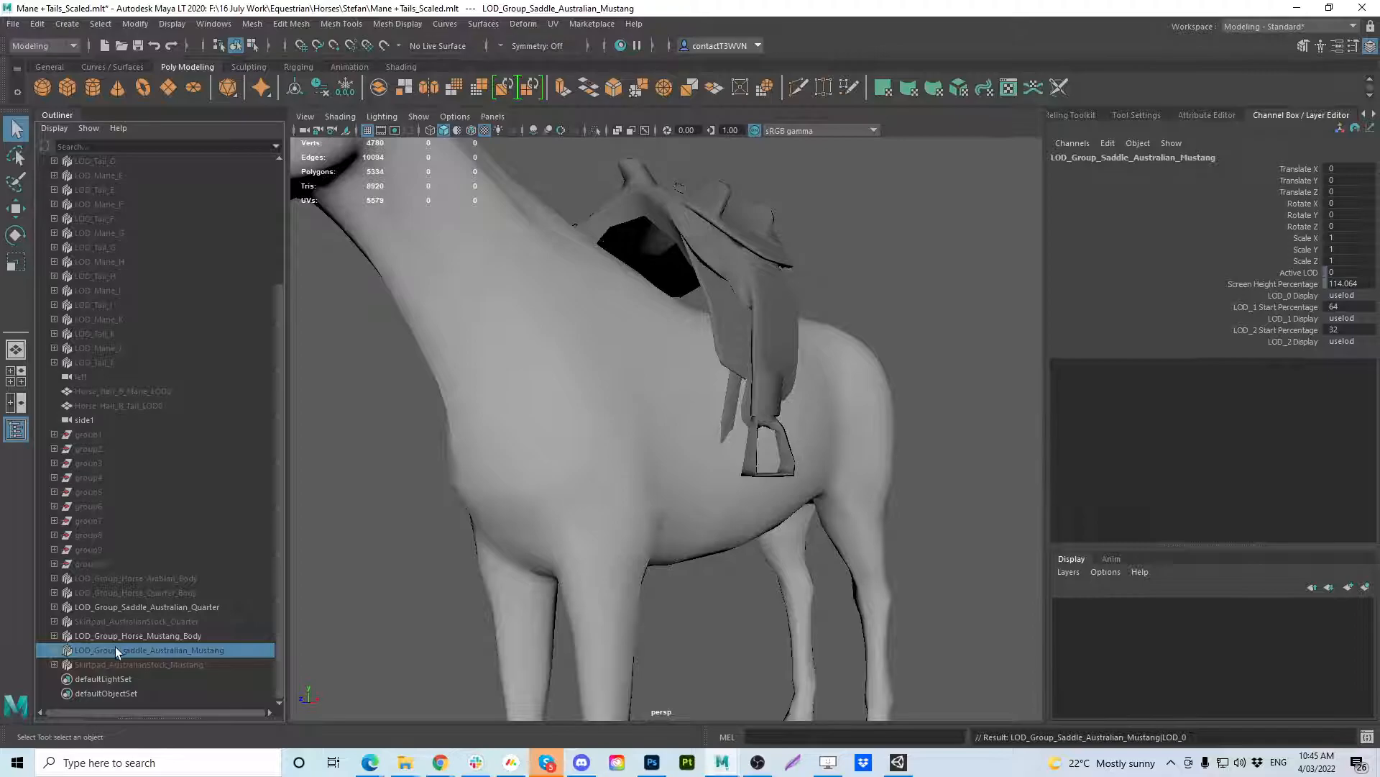
left_click(176, 607, "ctrl")
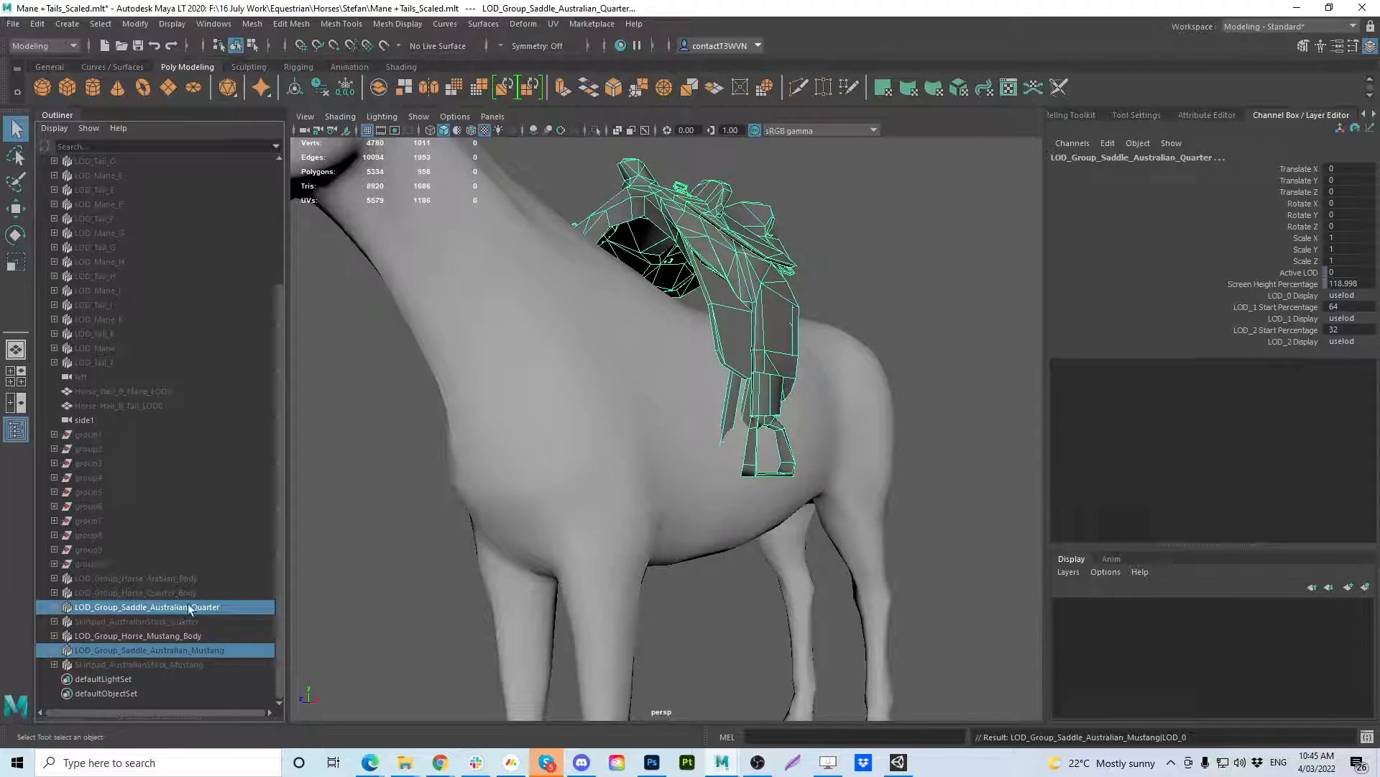
Create a blend shape from the two selected saddle groups with its node named Mustang_Saddle_Australian.
left_click(522, 24)
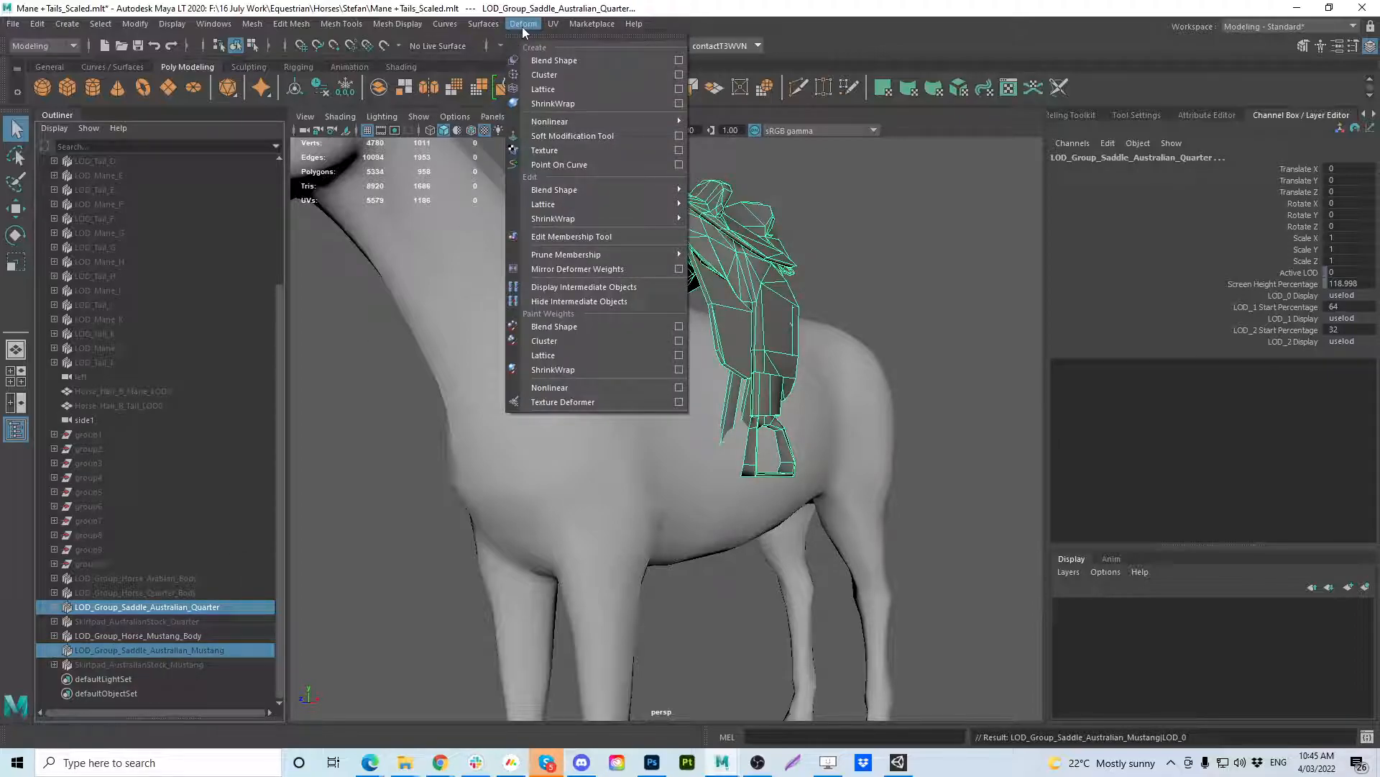
left_click(680, 61)
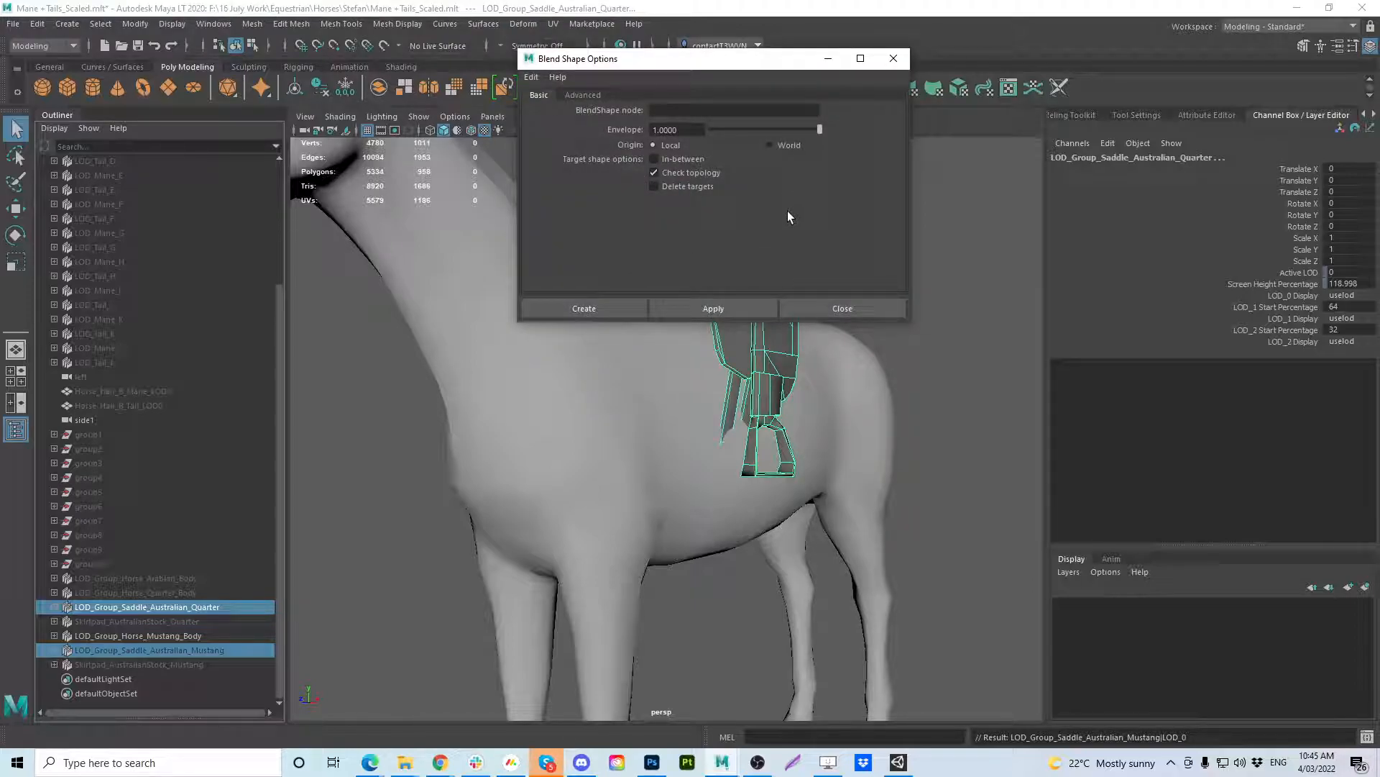
left_click(658, 112)
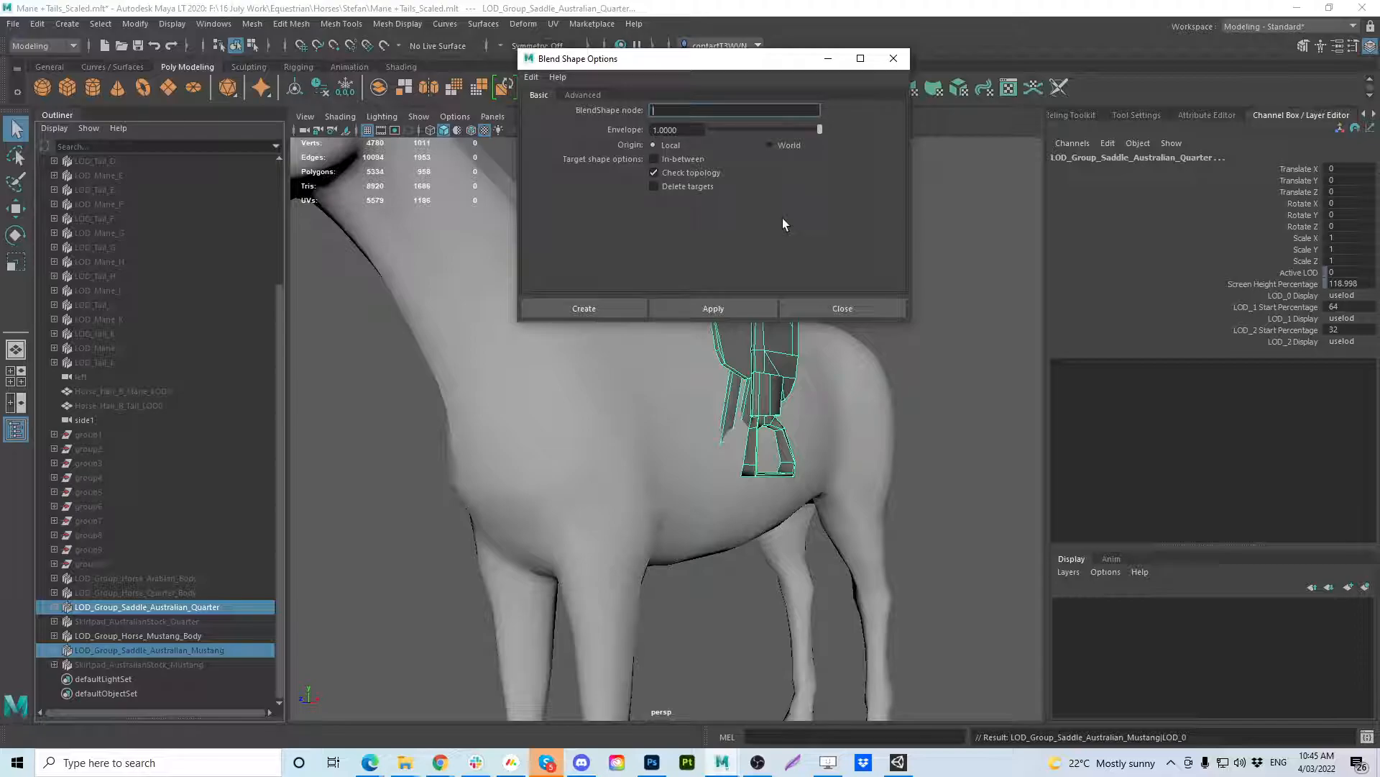
type("Mustang_Saddle_Au")
key("BackSpace")
type("ustralian")
left_click(636, 309)
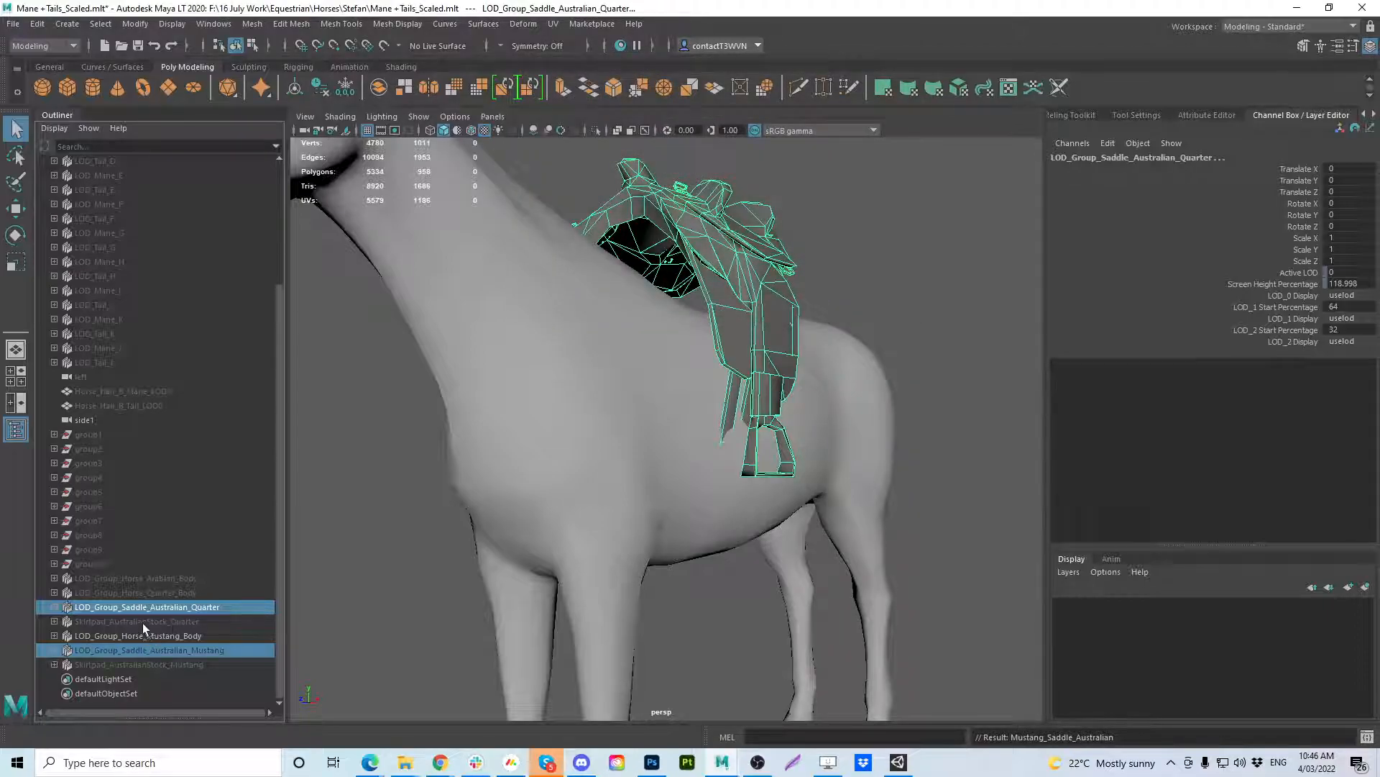
Select LOD_Group_Saddle_Australian_Quarter and open the Shape Editor, widening its name column and placing the window clear of the saddle.
left_click(105, 635)
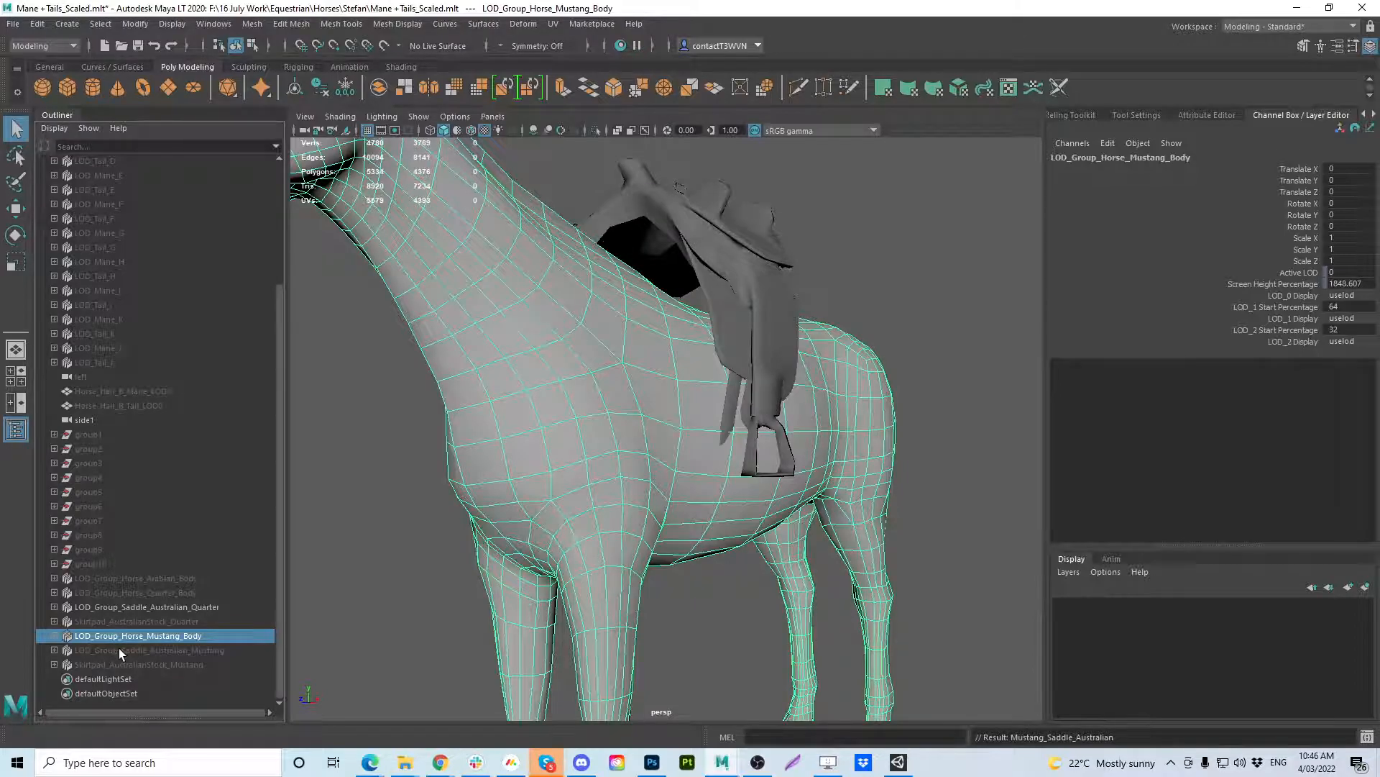
left_click(124, 651)
left_click(132, 636)
left_click(128, 606)
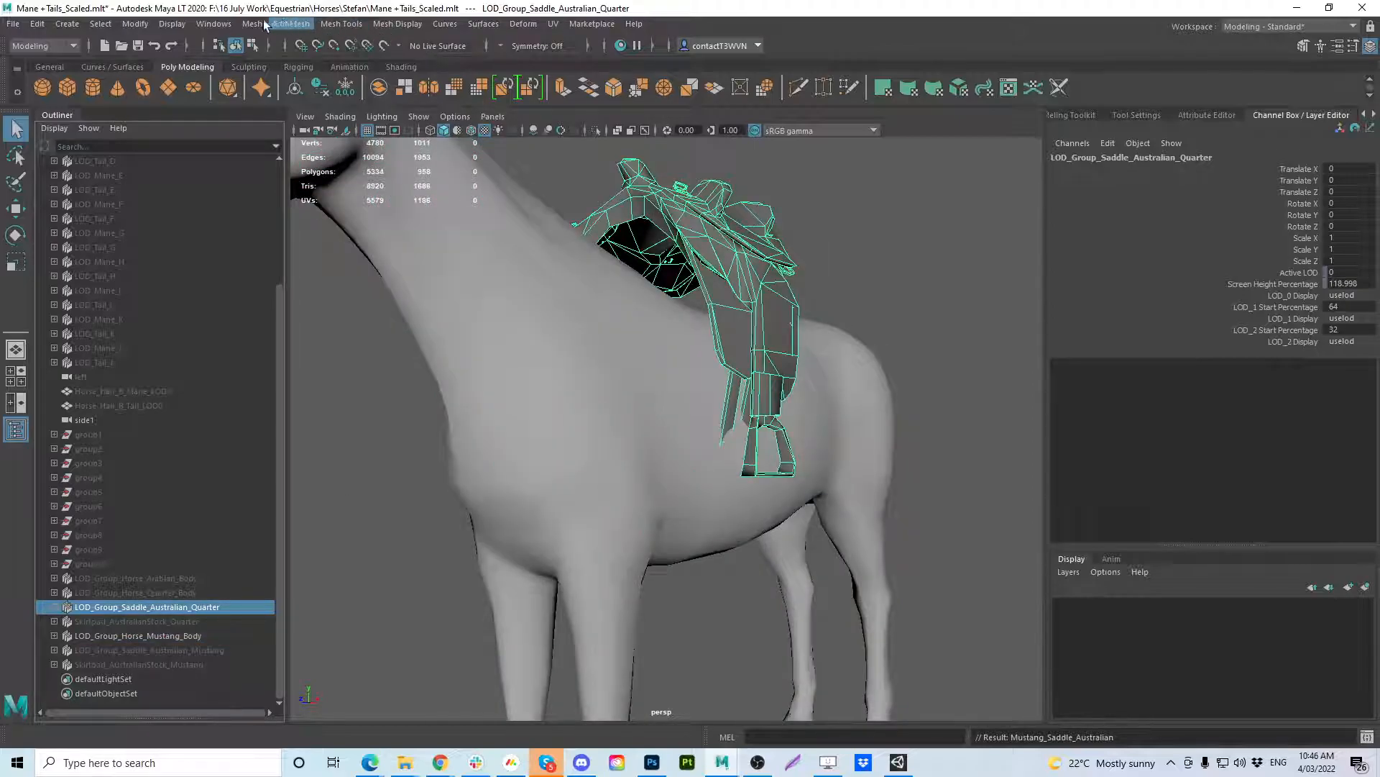
left_click(213, 24)
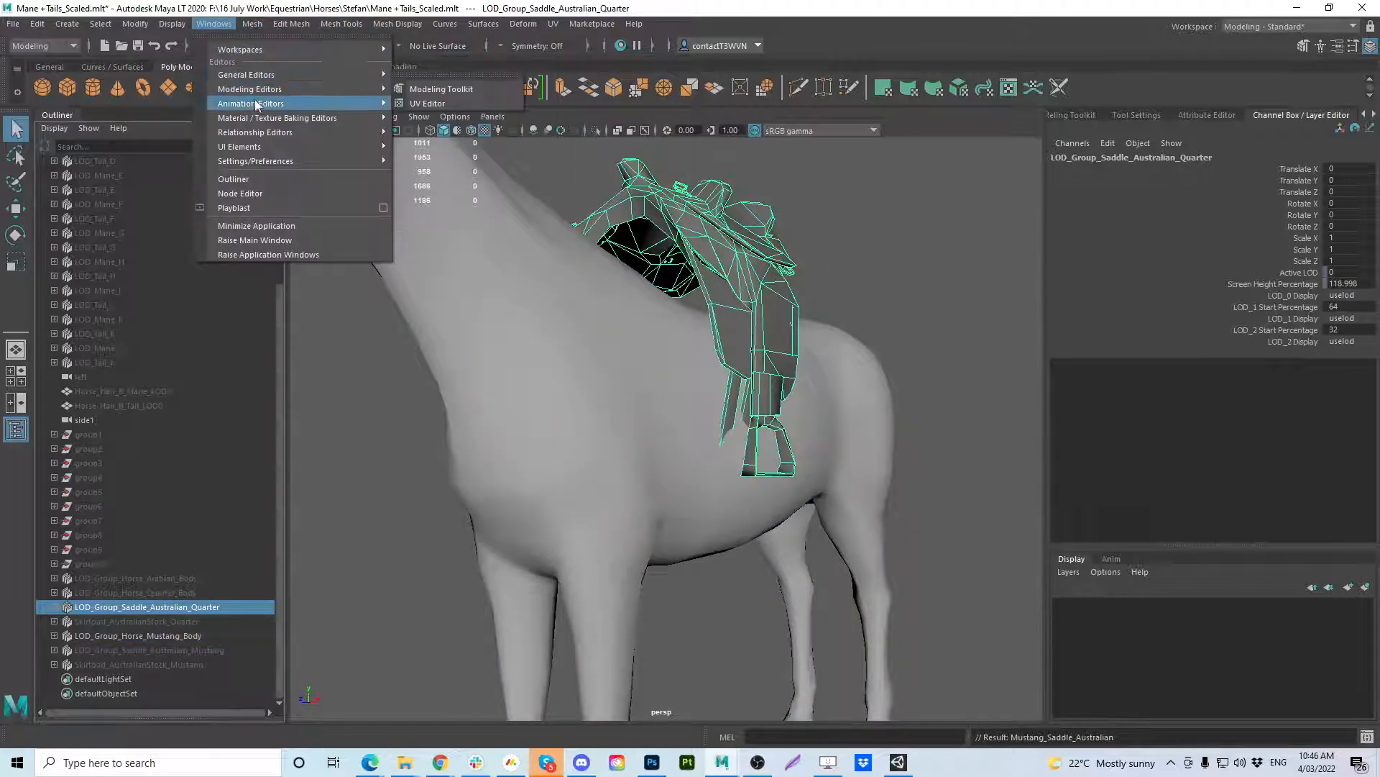
mouse_move(354, 103)
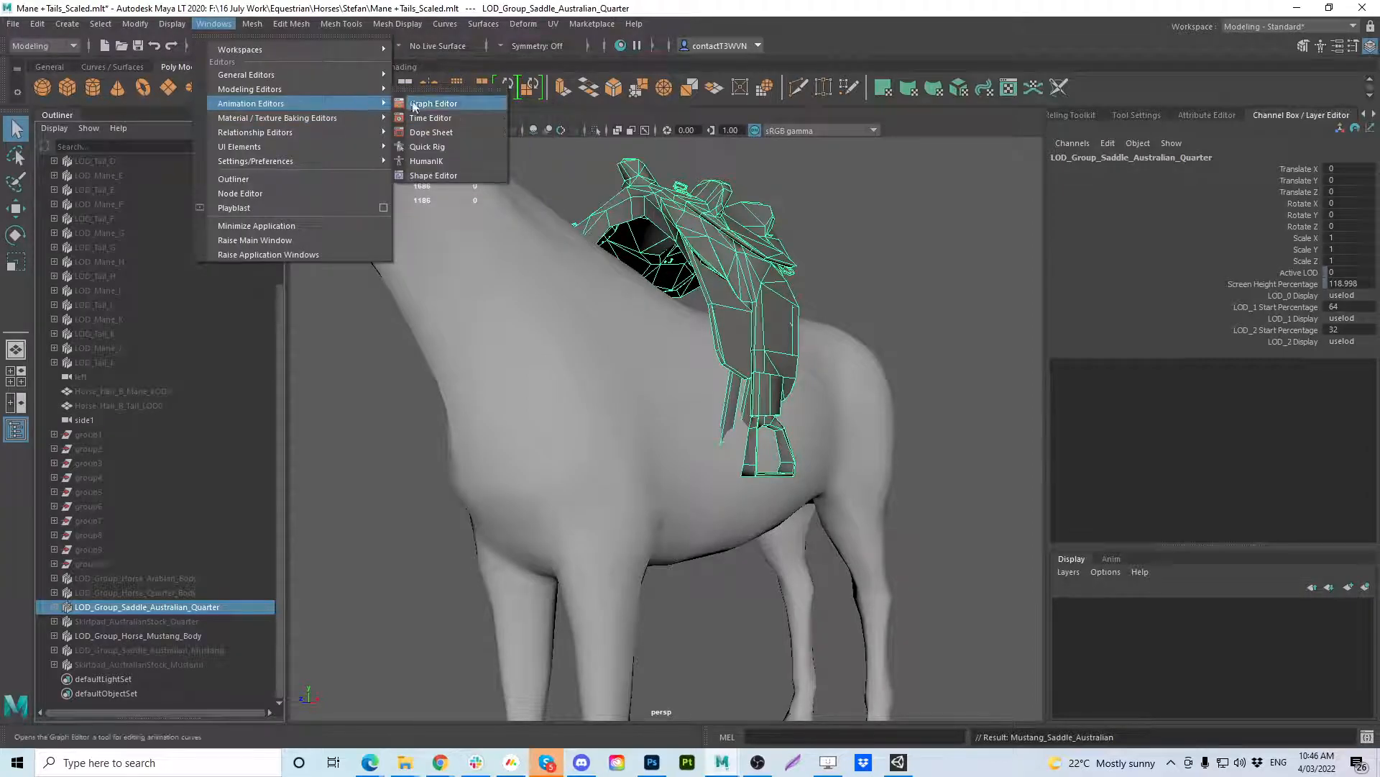
left_click(453, 175)
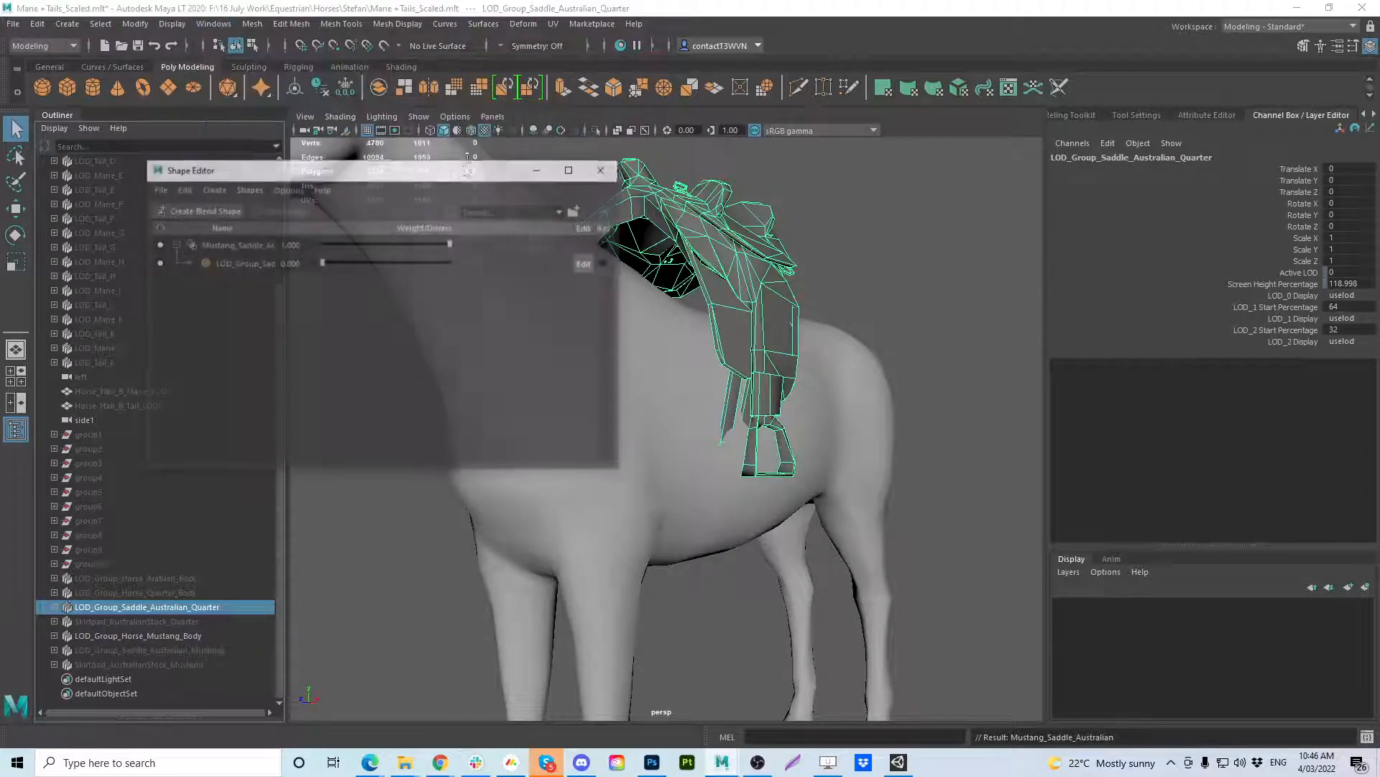
double_click(273, 226)
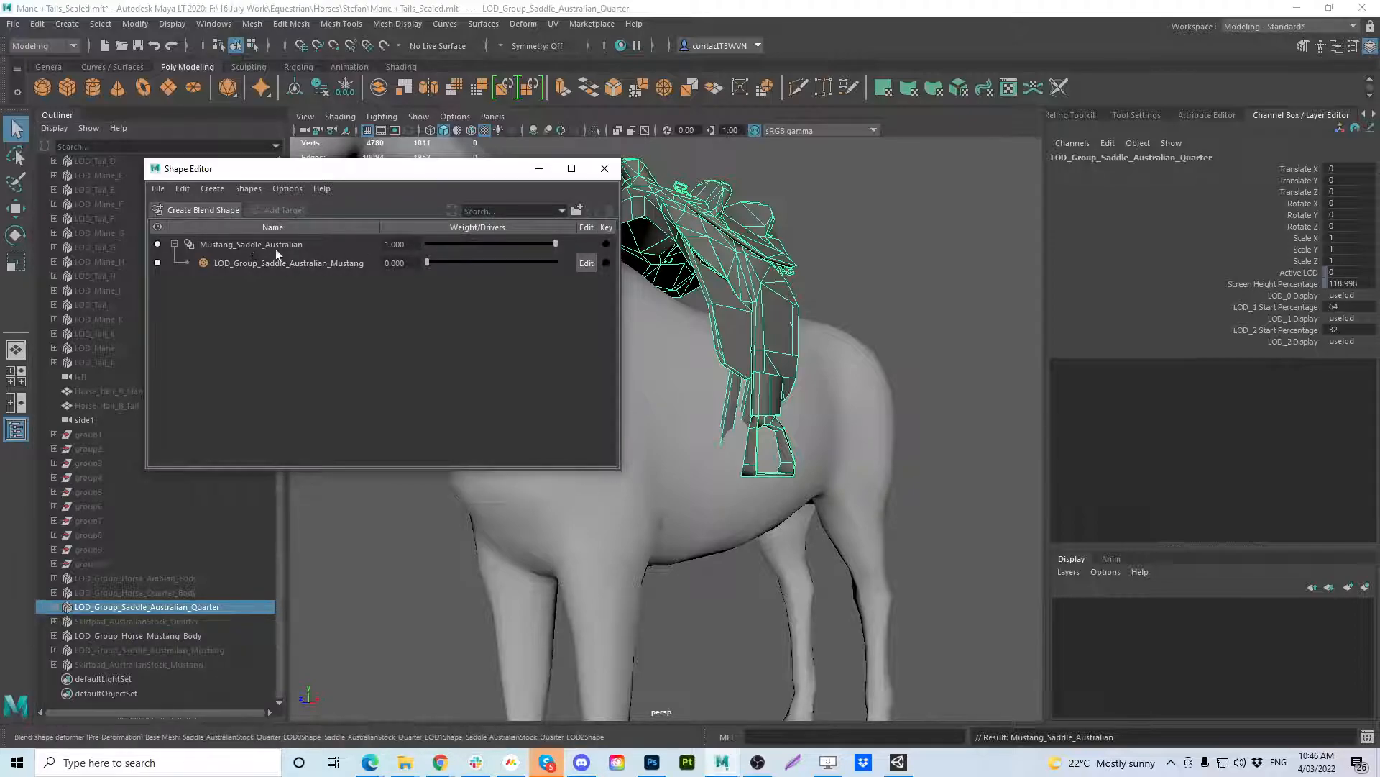
left_click_drag(421, 169, 1068, 210)
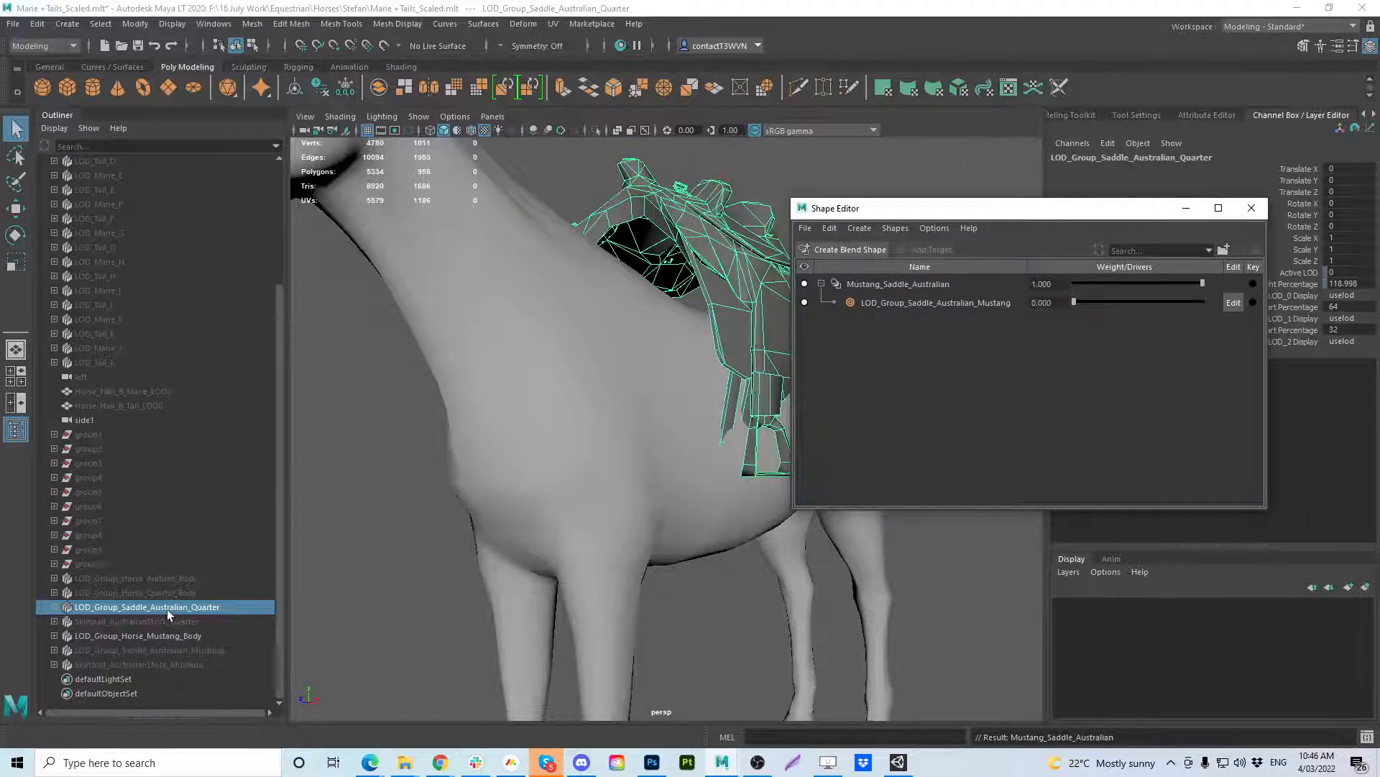
left_click_drag(951, 210, 1019, 263)
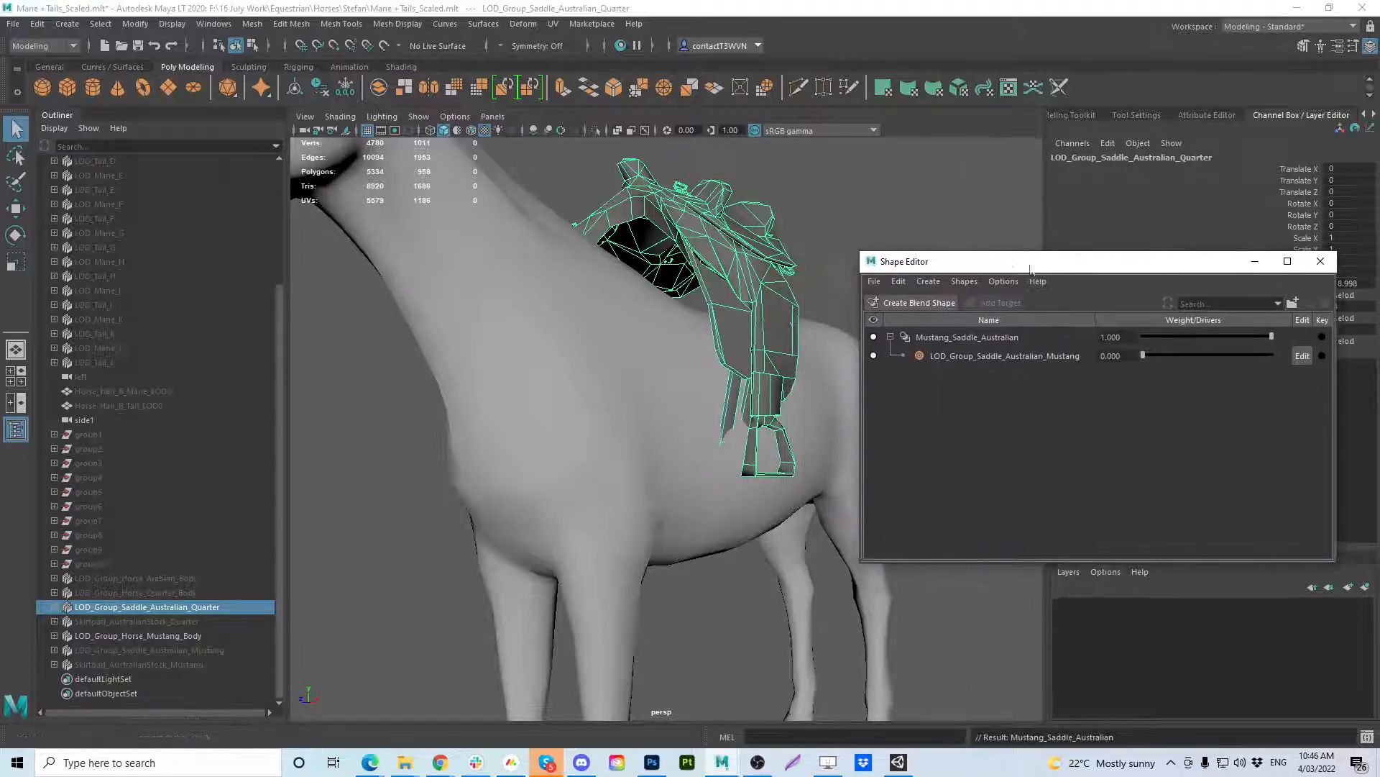
Test the LOD_Group_Saddle_Australian_Mustang target between weights 0 and 1, leaving it at 1, and inspect the saddle's fit on the horse from several angles.
left_click_drag(1143, 356, 1321, 358)
left_click_drag(524, 400, 381, 458, "alt")
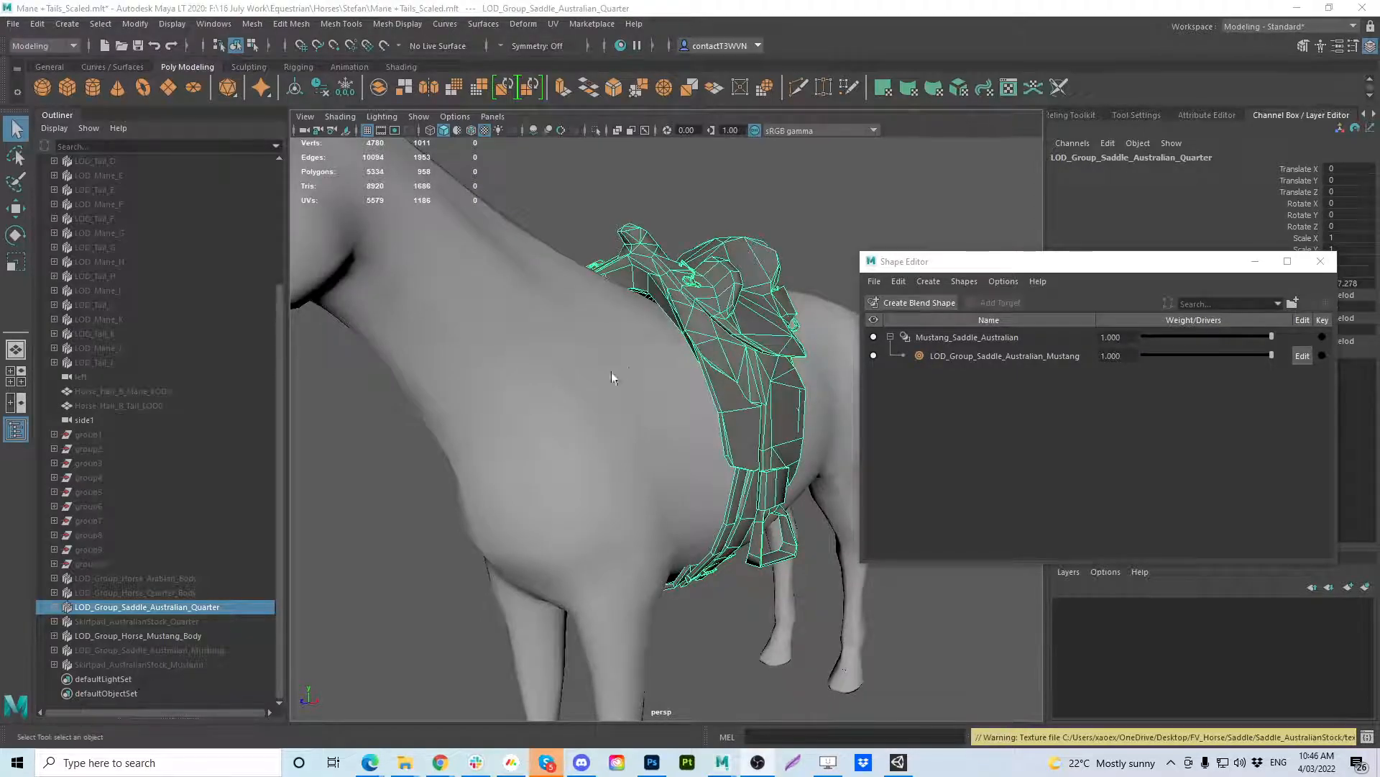
scroll(567, 358, "down", 2)
left_click_drag(568, 358, 654, 399, "alt")
left_click_drag(1271, 357, 1082, 369)
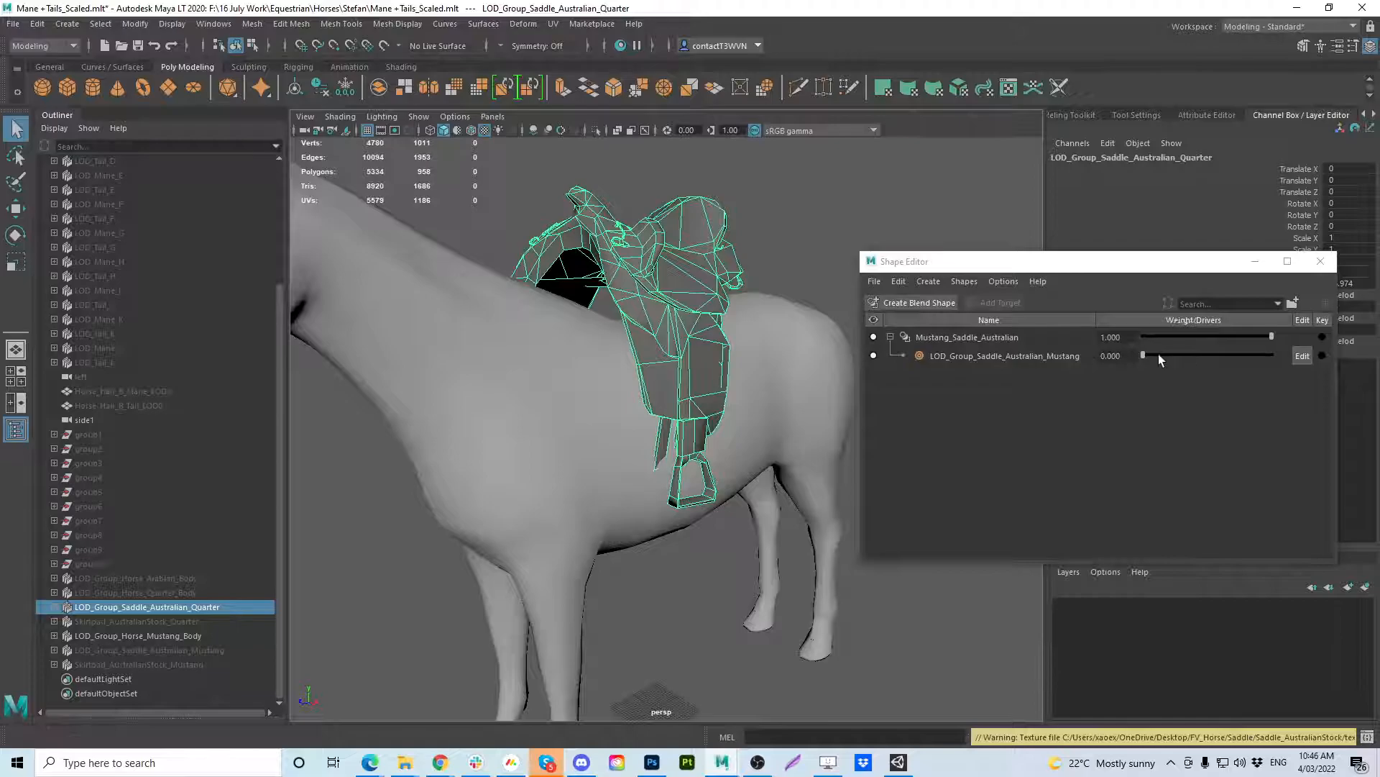
left_click_drag(1142, 358, 1272, 355)
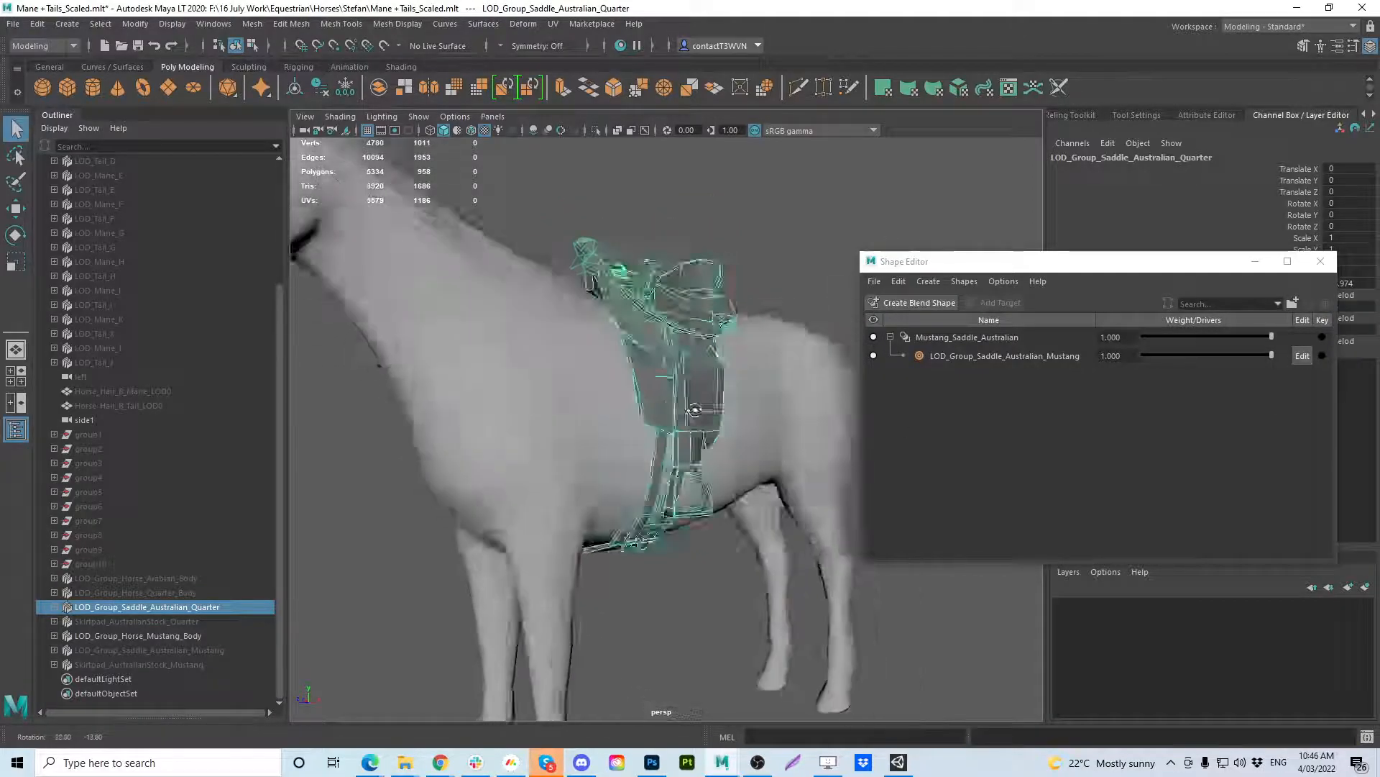
left_click_drag(695, 410, 496, 424, "alt")
right_click_drag(496, 424, 513, 439, "alt")
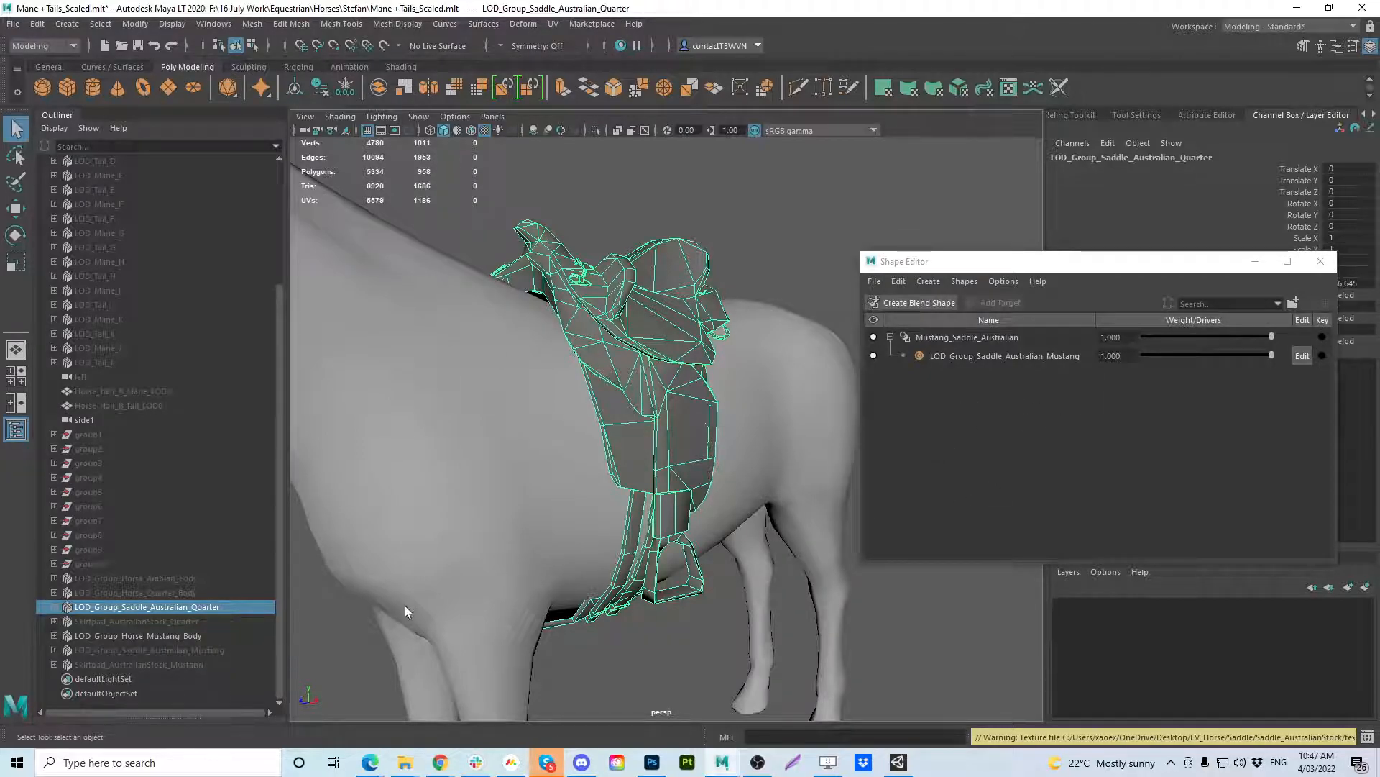
left_click_drag(604, 517, 651, 512, "alt")
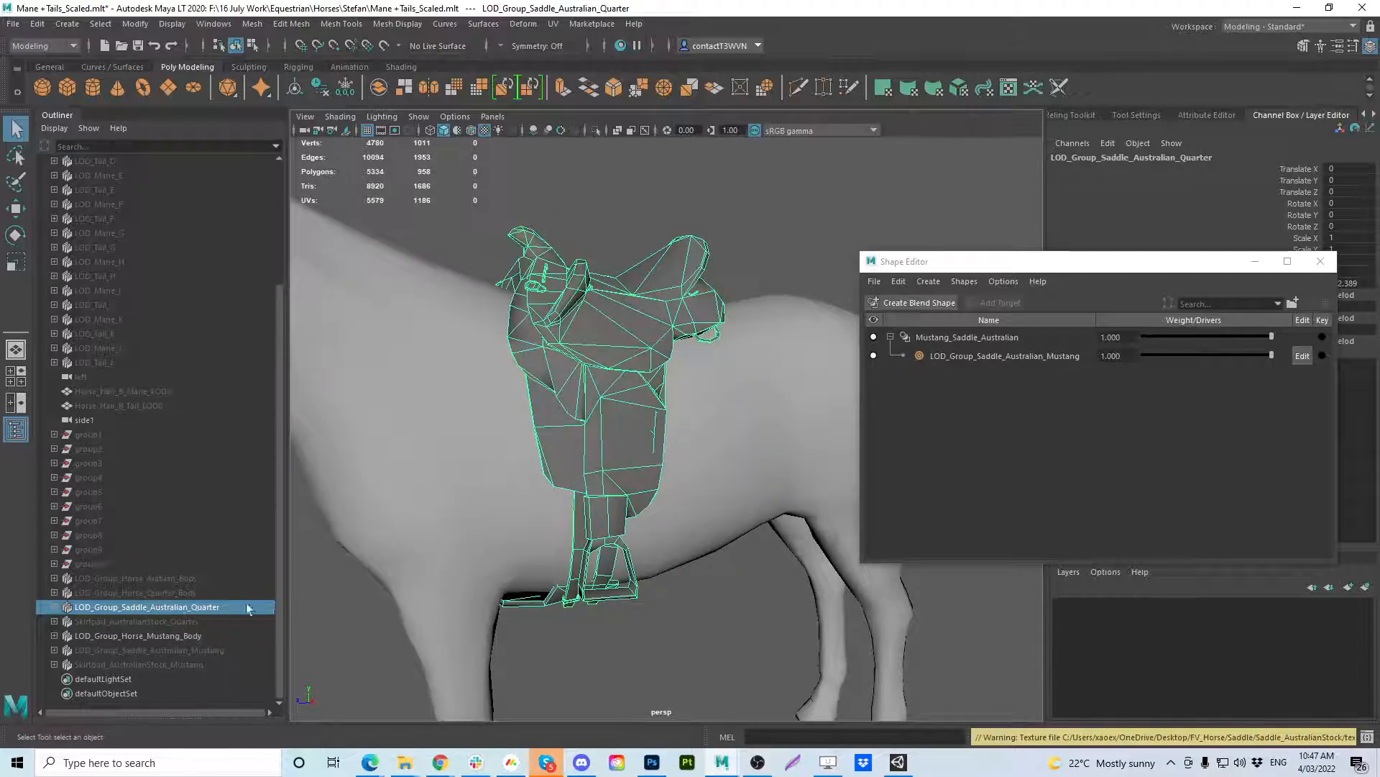
left_click_drag(701, 494, 772, 445, "alt")
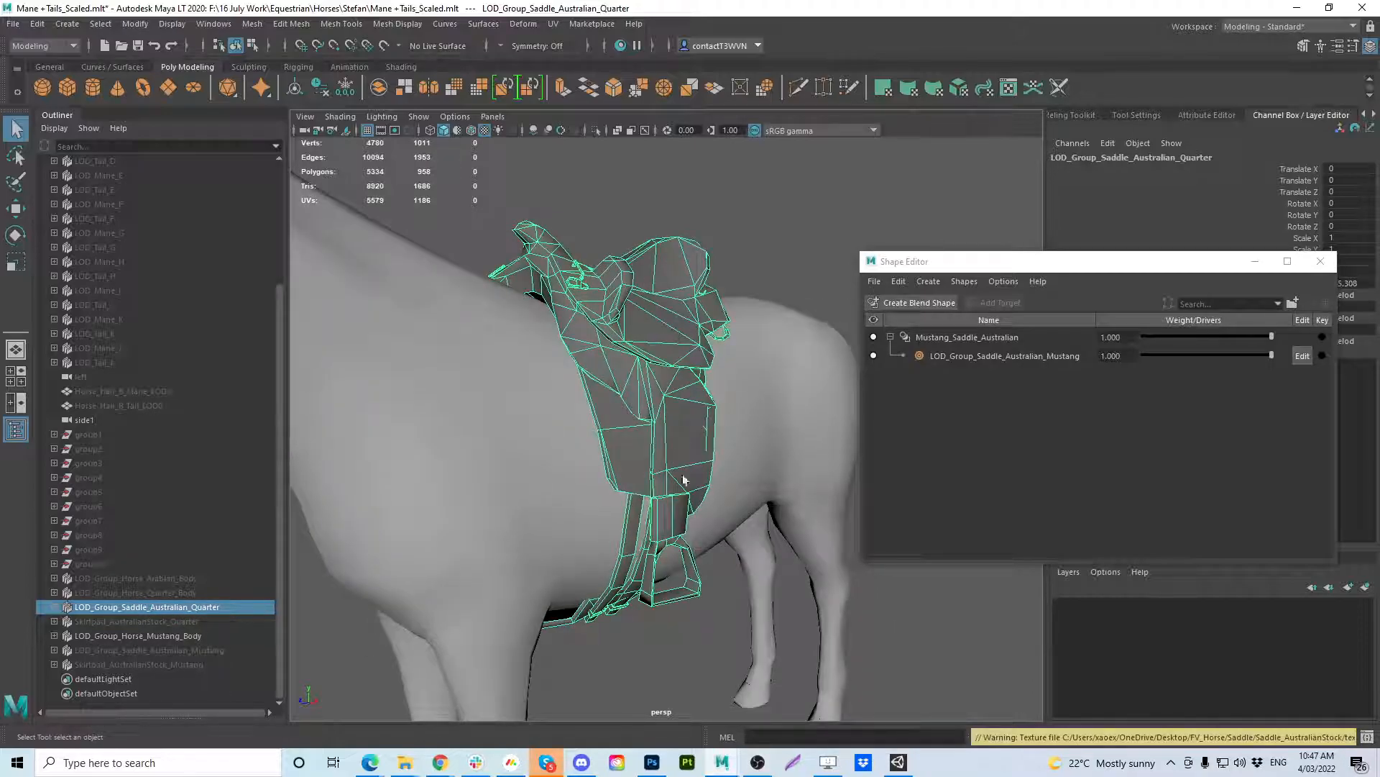
left_click_drag(704, 394, 863, 439, "alt")
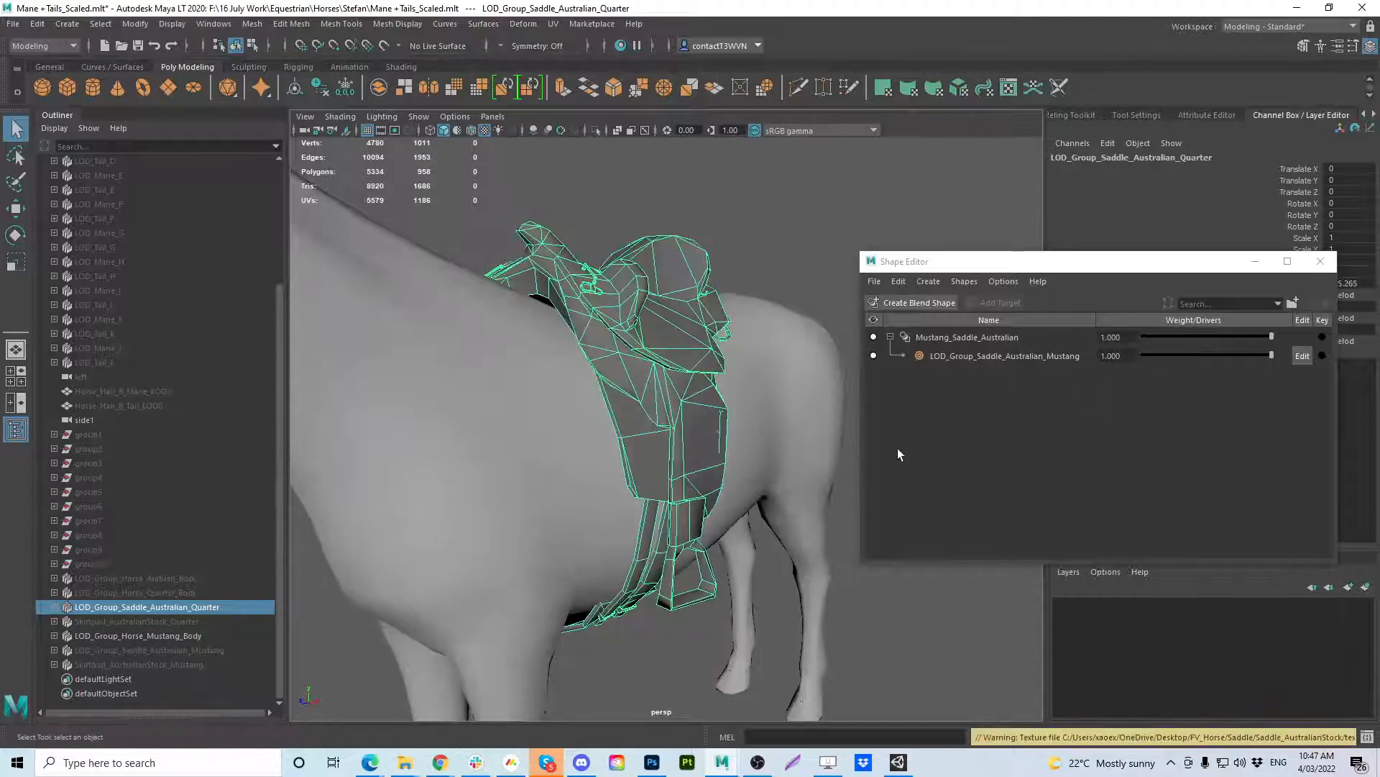
left_click_drag(591, 425, 647, 433, "alt")
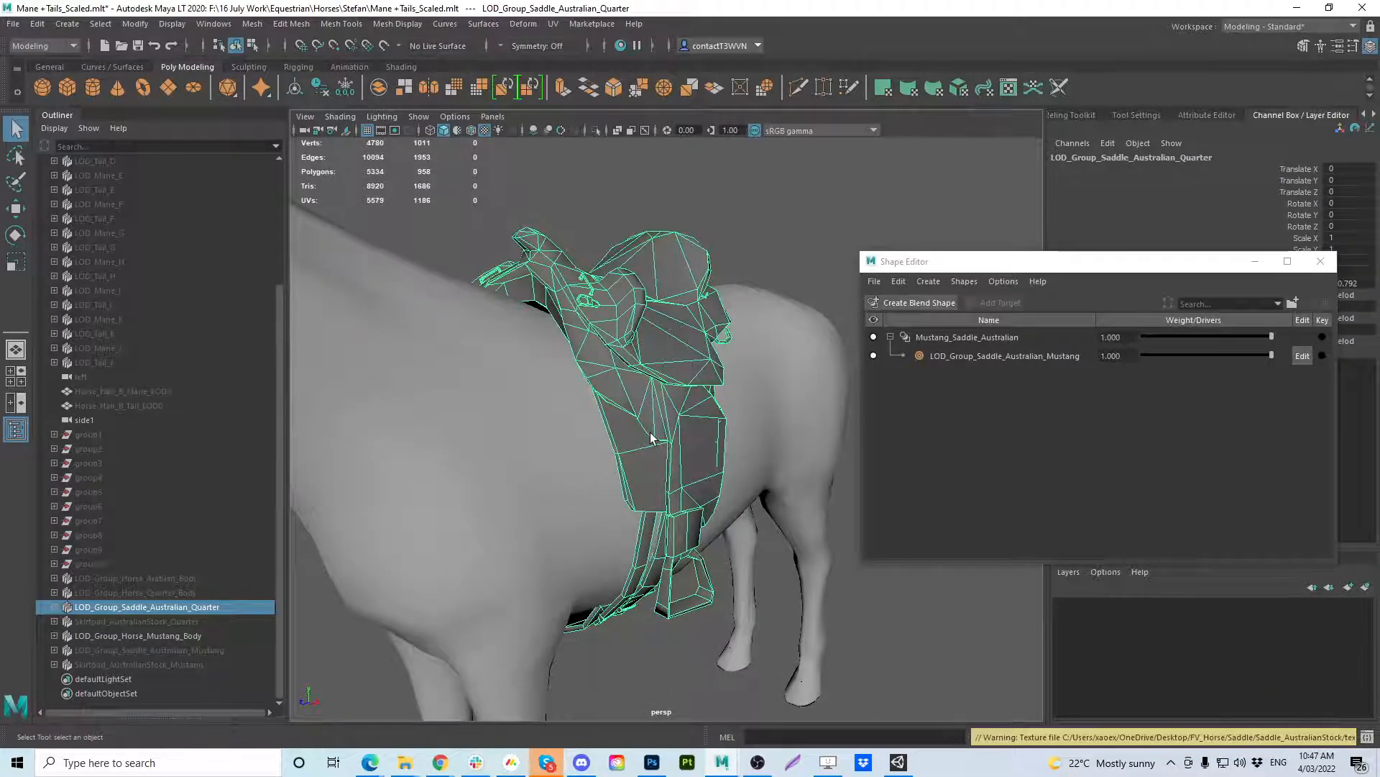